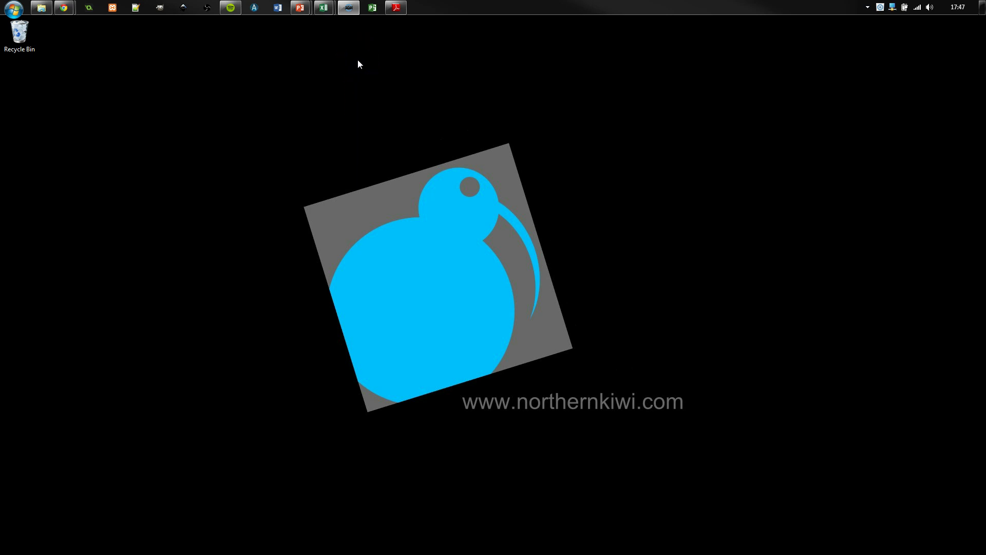
Launch Microsoft Project 2013 and start a new blank project.
{"action": "left_click", "coordinate": [374, 9]}
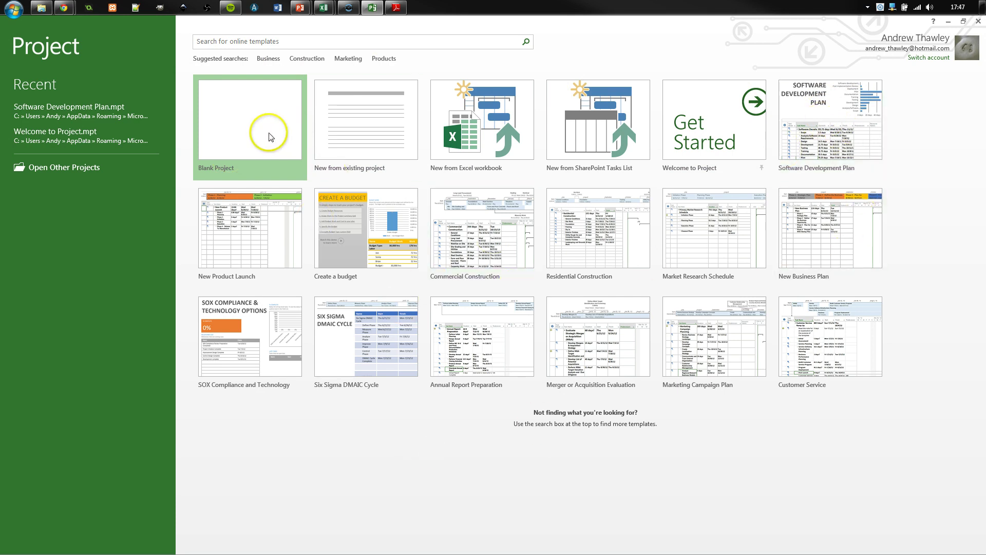
{"action": "left_click", "coordinate": [242, 122]}
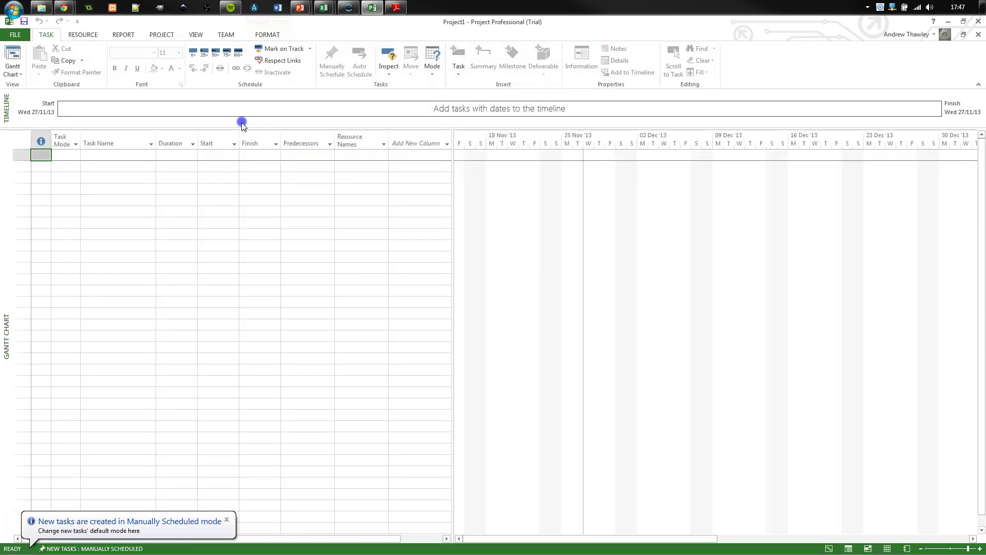
Enter the first task names: Storyboards, Flow Charts and Design.
{"action": "left_click", "coordinate": [69, 154]}
{"action": "left_click", "coordinate": [96, 153]}
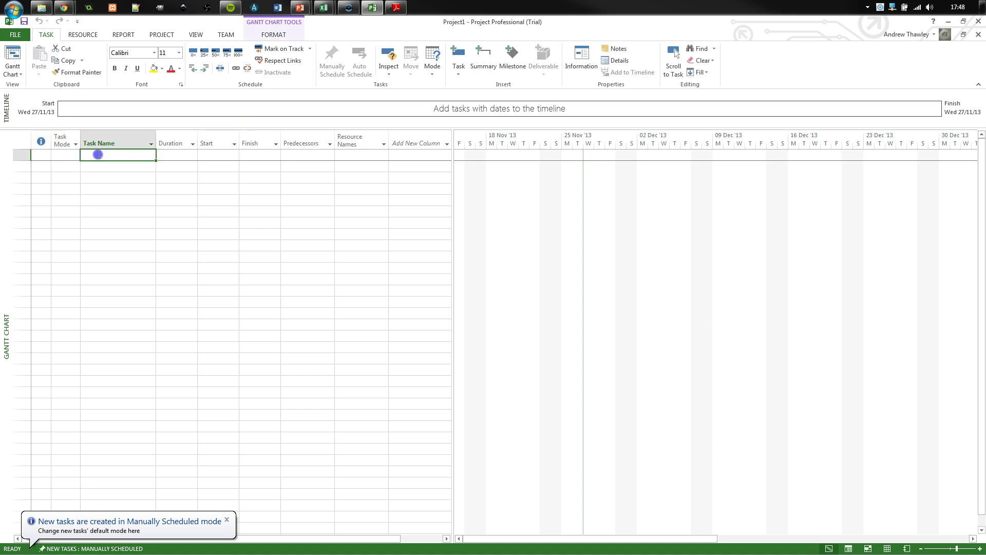
{"action": "type", "text": "St"}
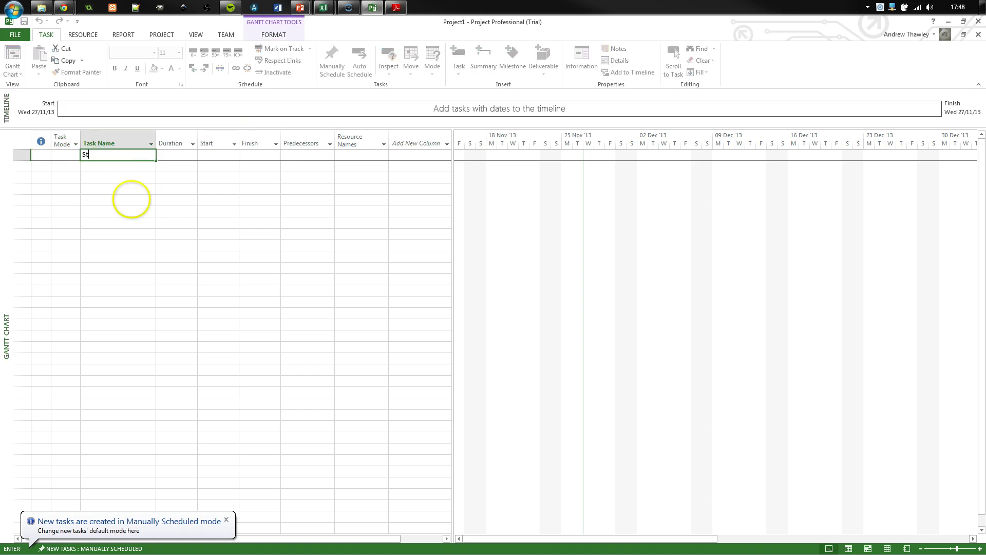
{"action": "type", "text": "oryboa"}
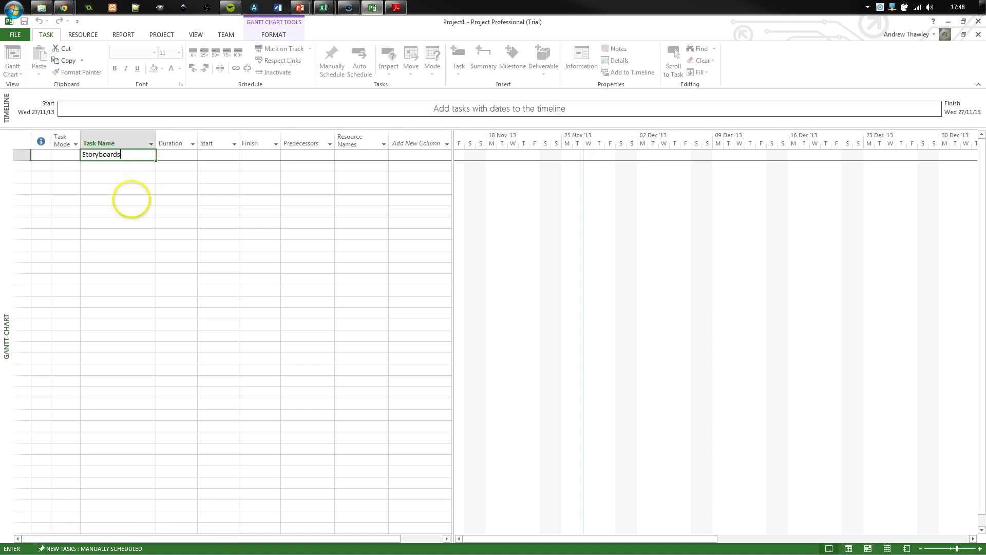
{"action": "type", "text": "rds"}
{"action": "key", "text": "Return"}
{"action": "type", "text": "Flow "}
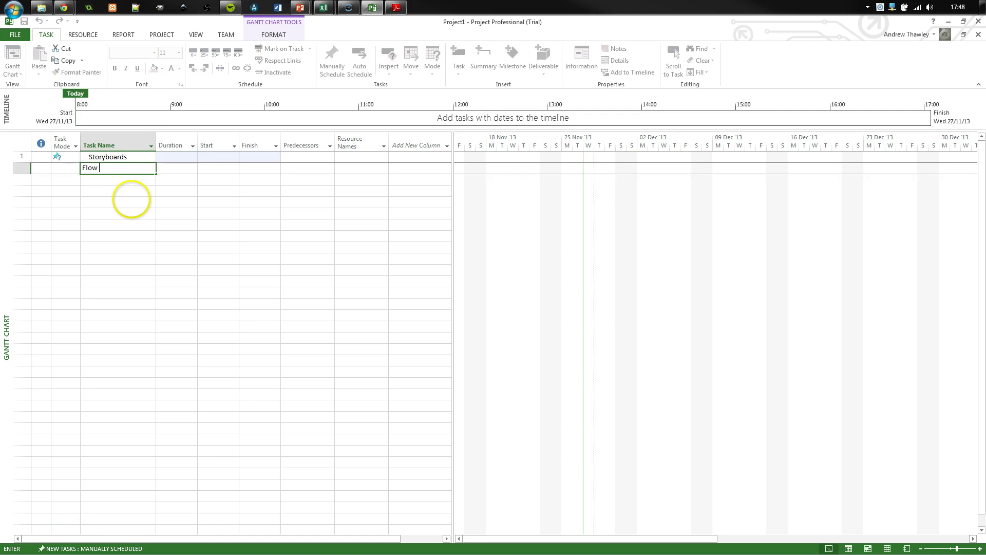
{"action": "type", "text": "Charts"}
{"action": "key", "text": "Return"}
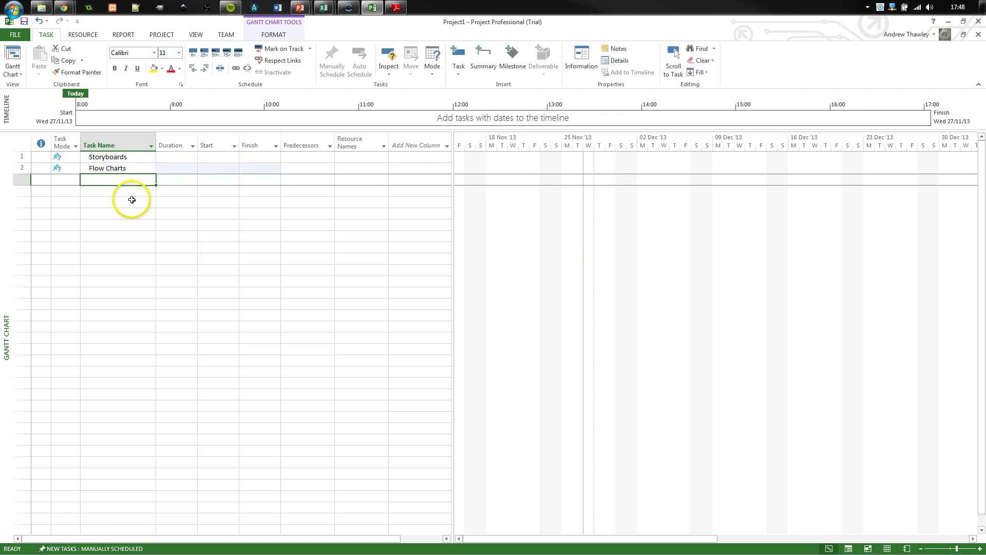
{"action": "type", "text": "Design"}
{"action": "key", "text": "Return"}
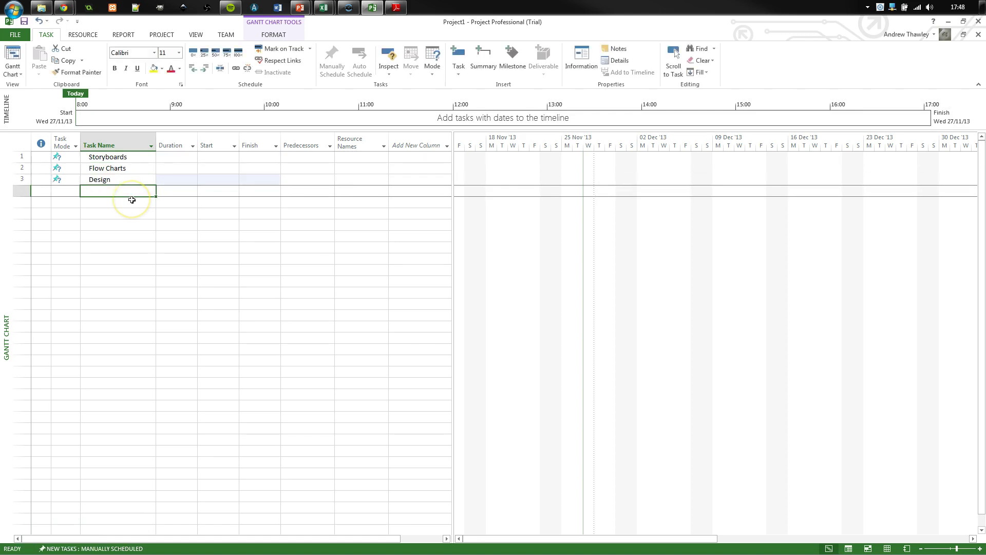
Give Storyboards a duration of 5 days.
{"action": "left_click", "coordinate": [175, 157]}
{"action": "type", "text": "5"}
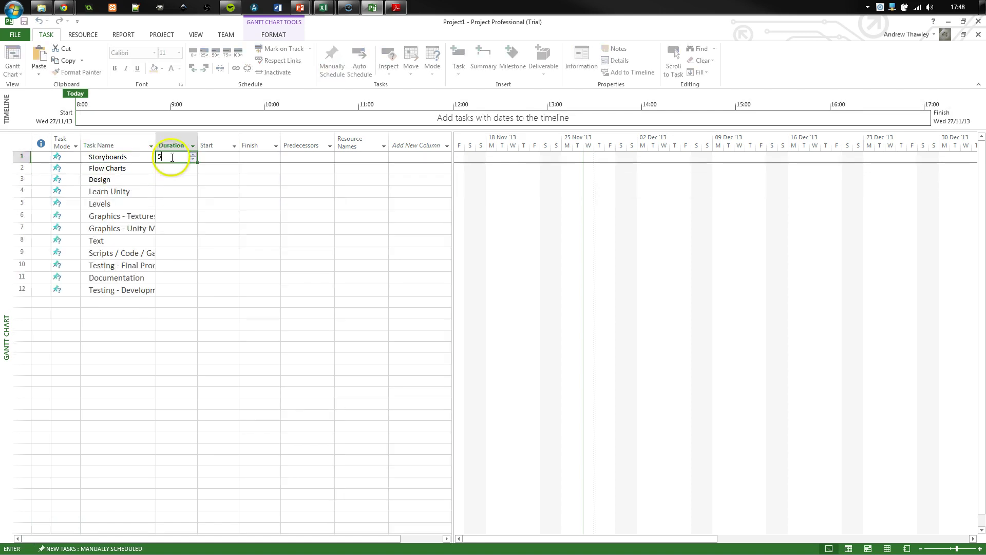
{"action": "left_click", "coordinate": [170, 168]}
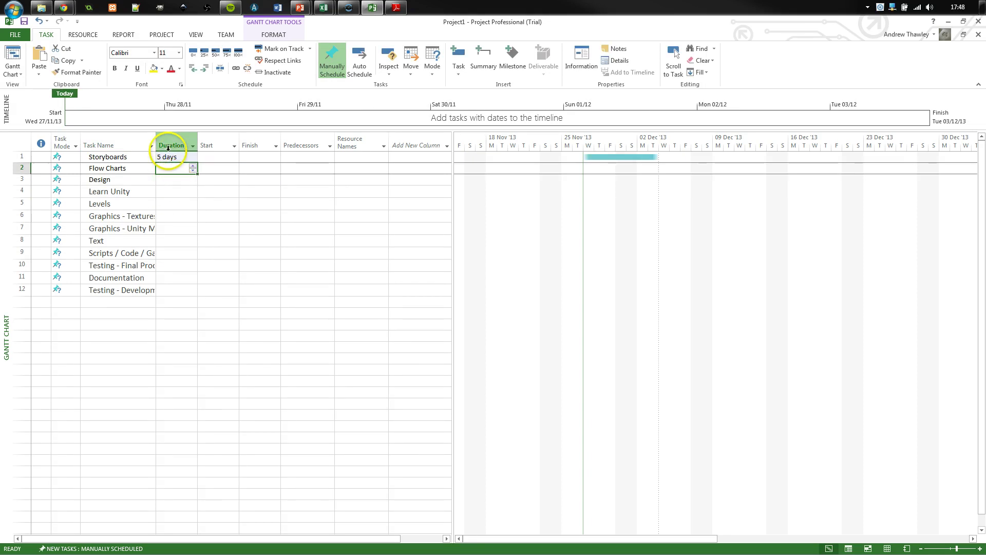
{"action": "left_click", "coordinate": [168, 157]}
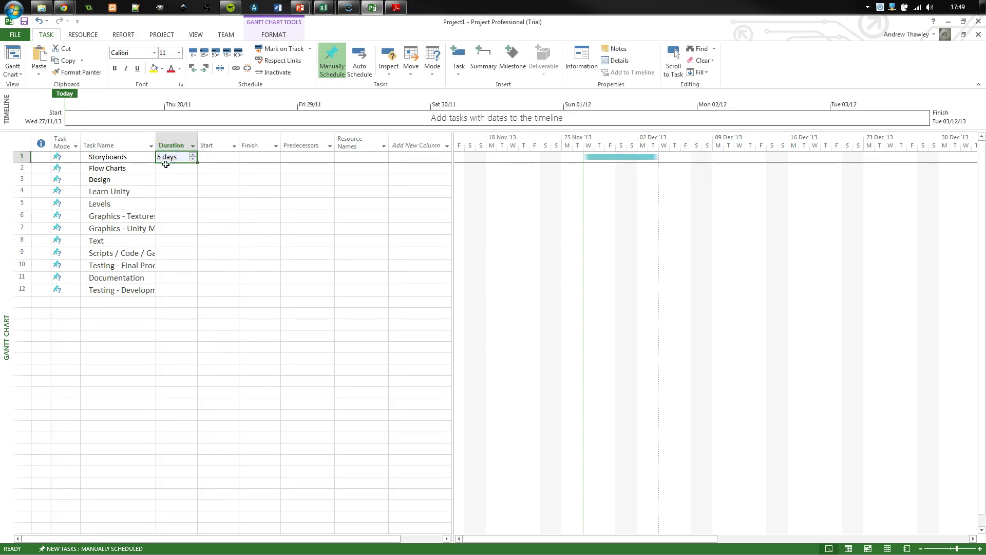
{"action": "left_click", "coordinate": [161, 35]}
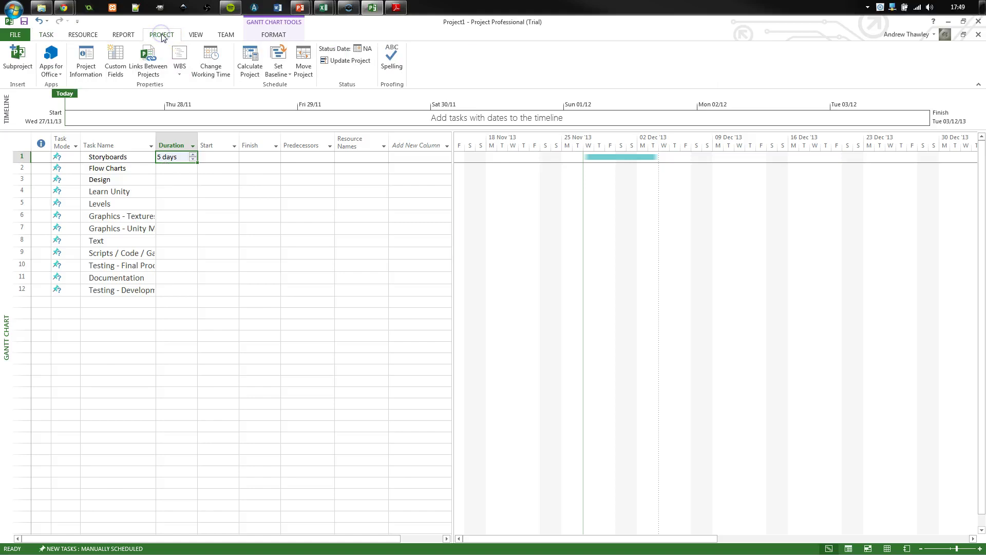
In the schedule options, enter durations in hours and set 20 hours per week.
{"action": "left_click", "coordinate": [211, 60]}
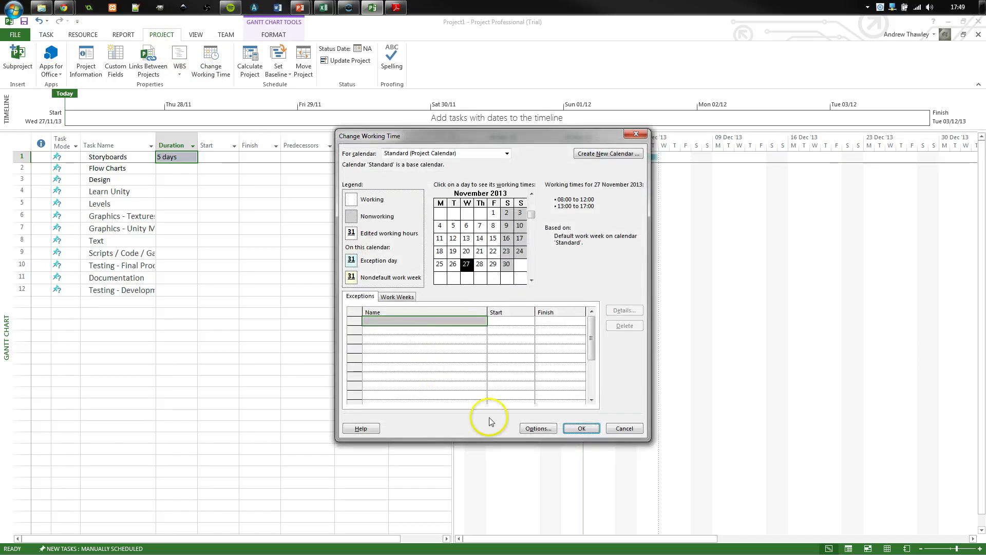
{"action": "left_click", "coordinate": [548, 430]}
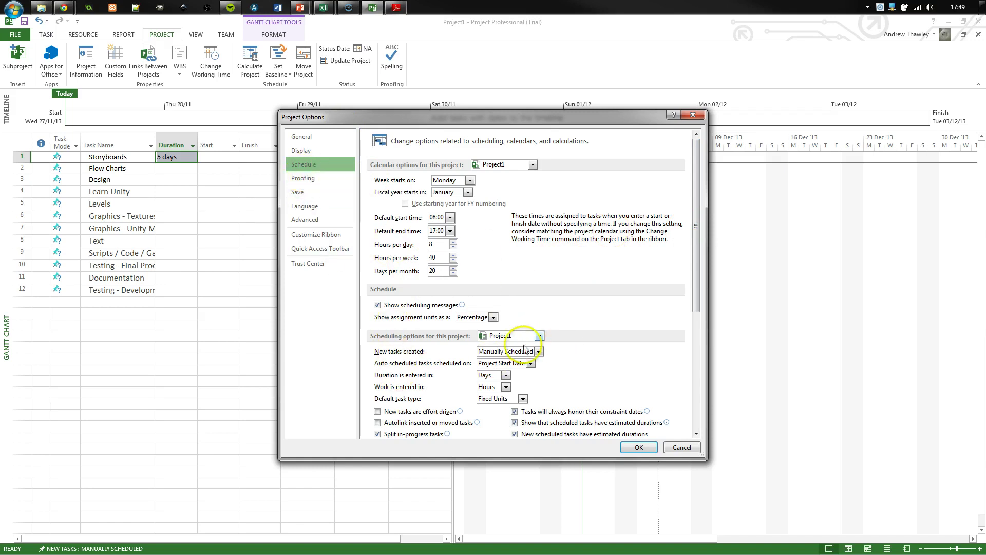
{"action": "left_click", "coordinate": [487, 376]}
{"action": "left_click", "coordinate": [490, 390]}
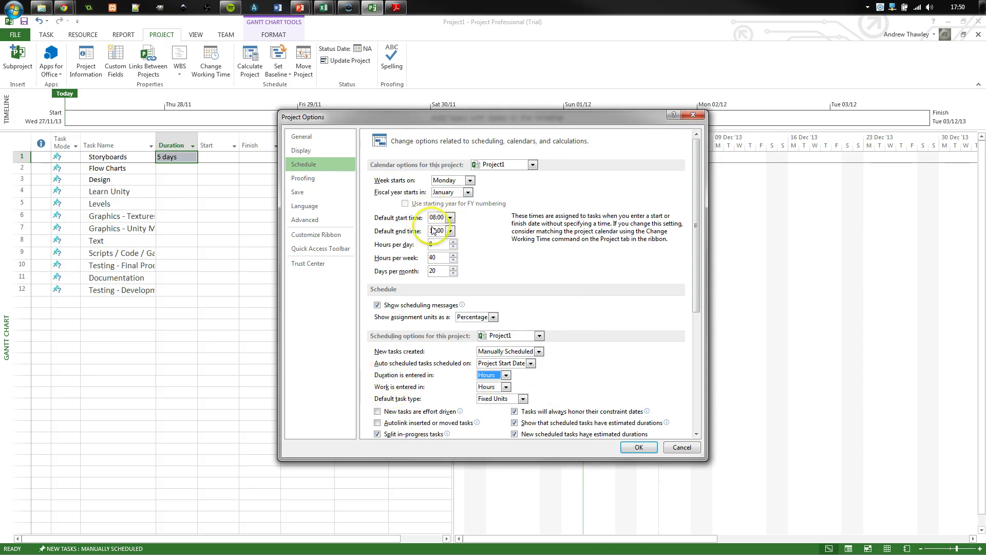
{"action": "left_click_drag", "start_coordinate": [437, 257], "coordinate": [421, 258]}
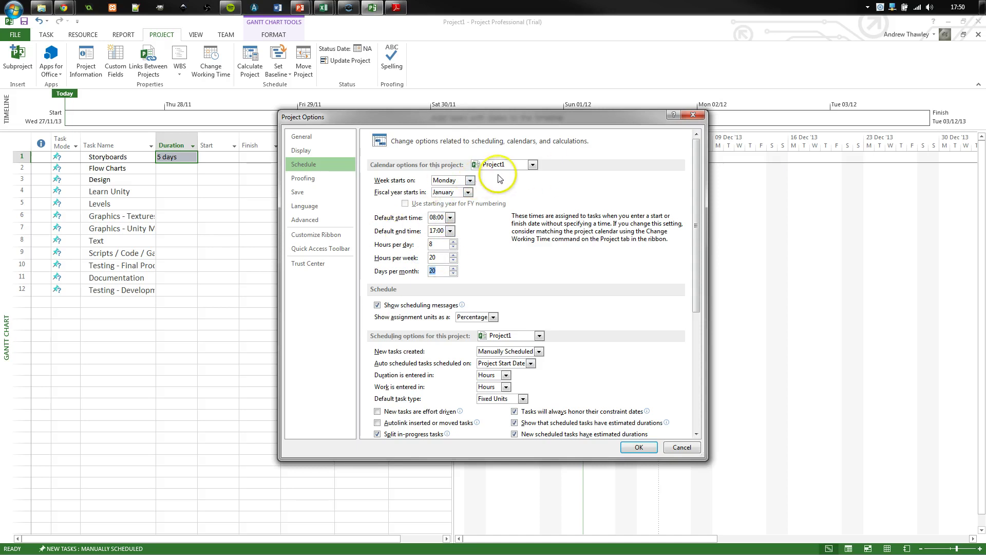
Review the other Project Options pages, then apply the schedule settings and close both dialogs.
{"action": "left_click", "coordinate": [302, 150]}
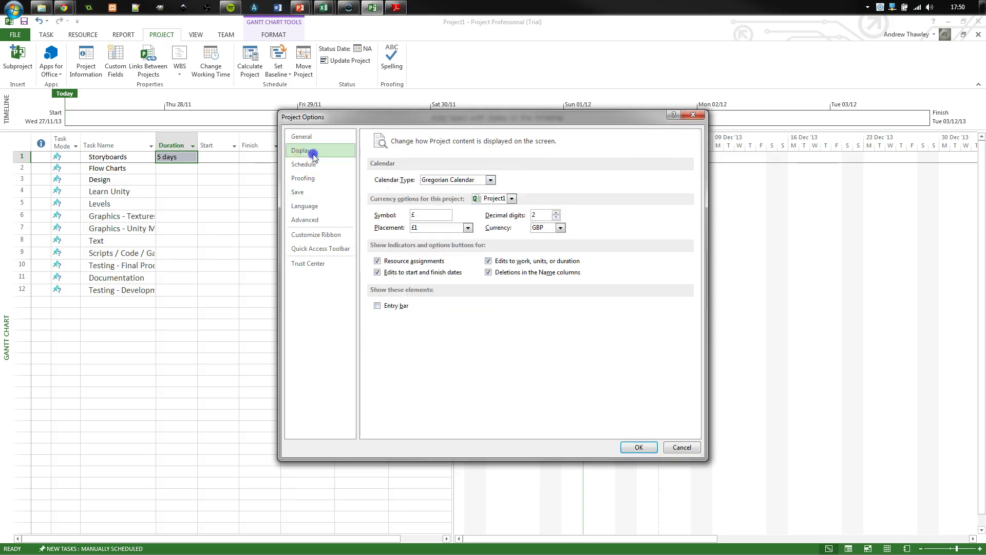
{"action": "left_click", "coordinate": [302, 179]}
{"action": "left_click", "coordinate": [298, 192]}
{"action": "left_click", "coordinate": [304, 206]}
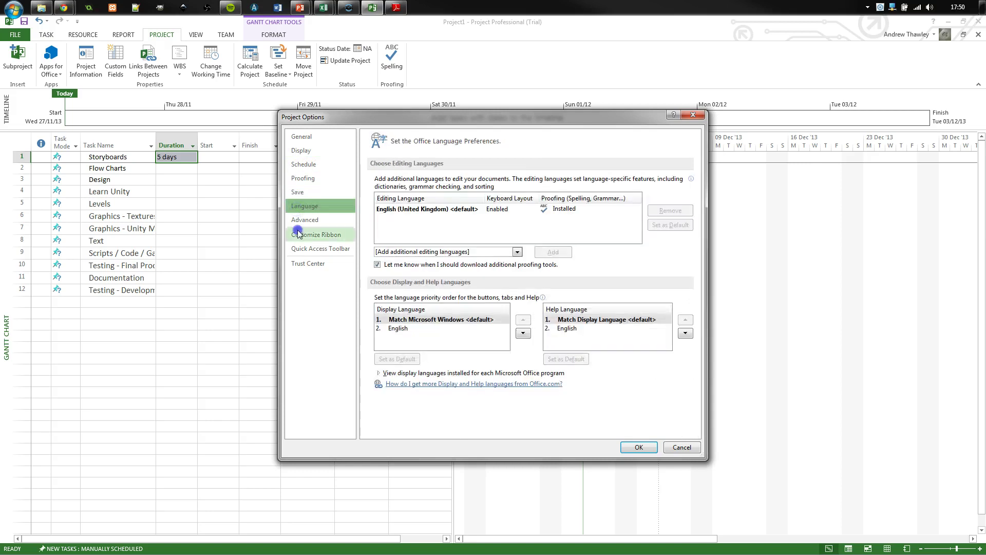
{"action": "left_click", "coordinate": [300, 221]}
{"action": "left_click", "coordinate": [301, 136]}
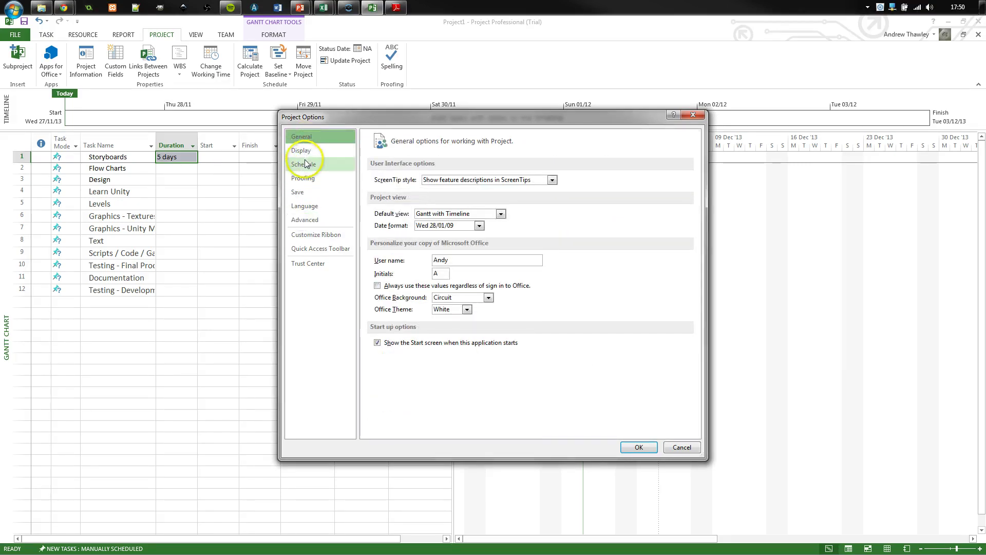
{"action": "left_click", "coordinate": [305, 164]}
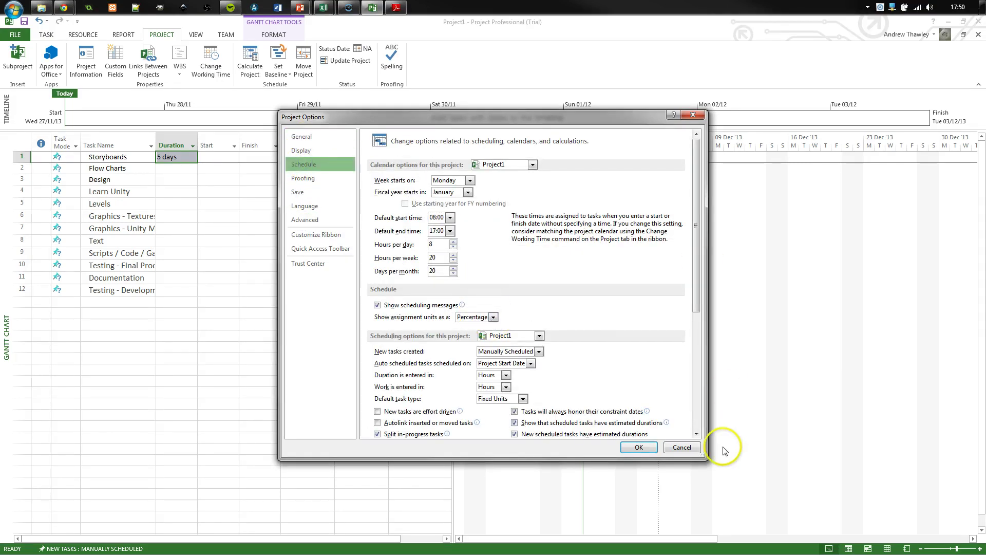
{"action": "left_click", "coordinate": [638, 447]}
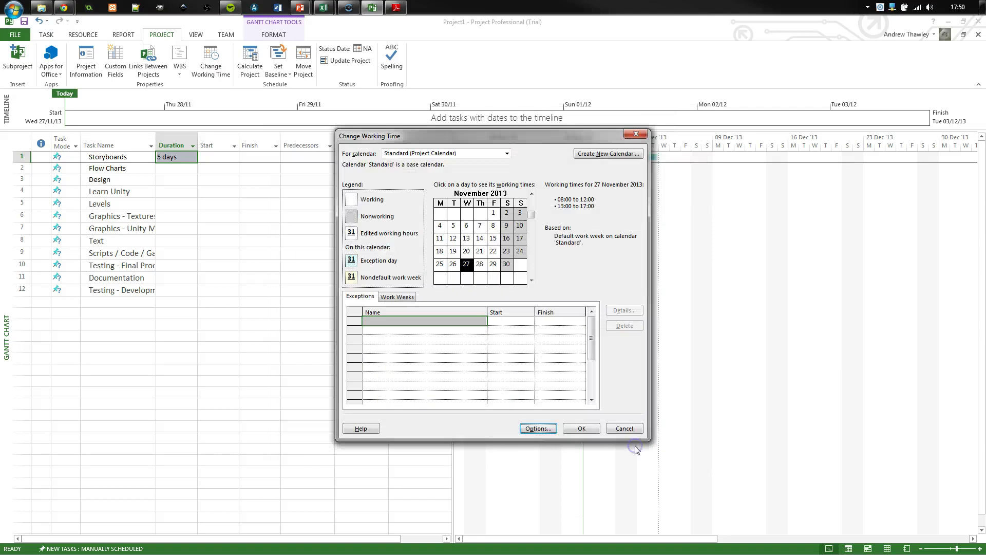
{"action": "left_click", "coordinate": [583, 429]}
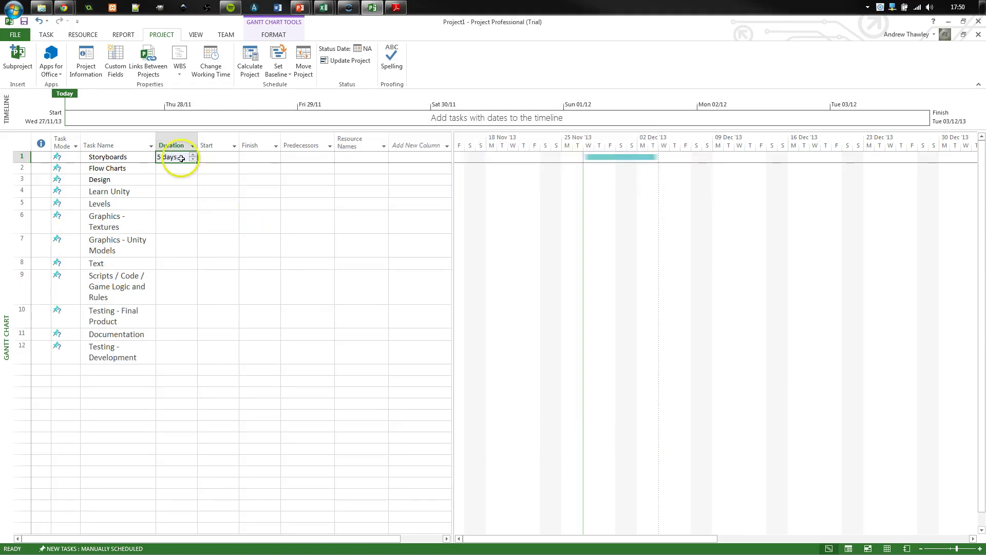
Set Storyboards, Flow Charts and Design to 5 hours each.
{"action": "left_click", "coordinate": [145, 157], "text": "shift"}
{"action": "left_click", "coordinate": [185, 157]}
{"action": "key", "text": "BackSpace"}
{"action": "key", "text": "BackSpace"}
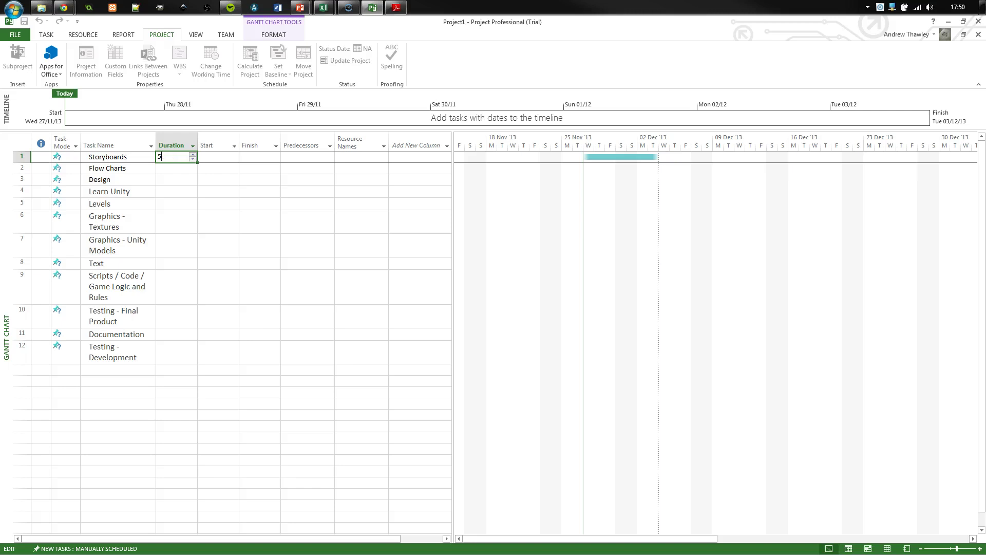
{"action": "key", "text": "BackSpace"}
{"action": "left_click", "coordinate": [180, 157]}
{"action": "type", "text": "5"}
{"action": "key", "text": "Return"}
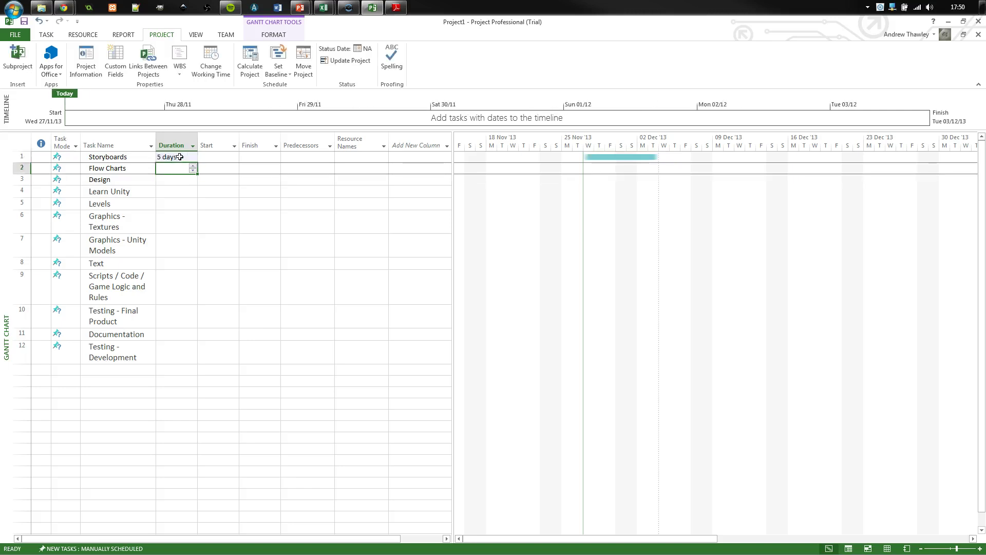
{"action": "left_click", "coordinate": [180, 157]}
{"action": "type", "text": "5h"}
{"action": "key", "text": "Return"}
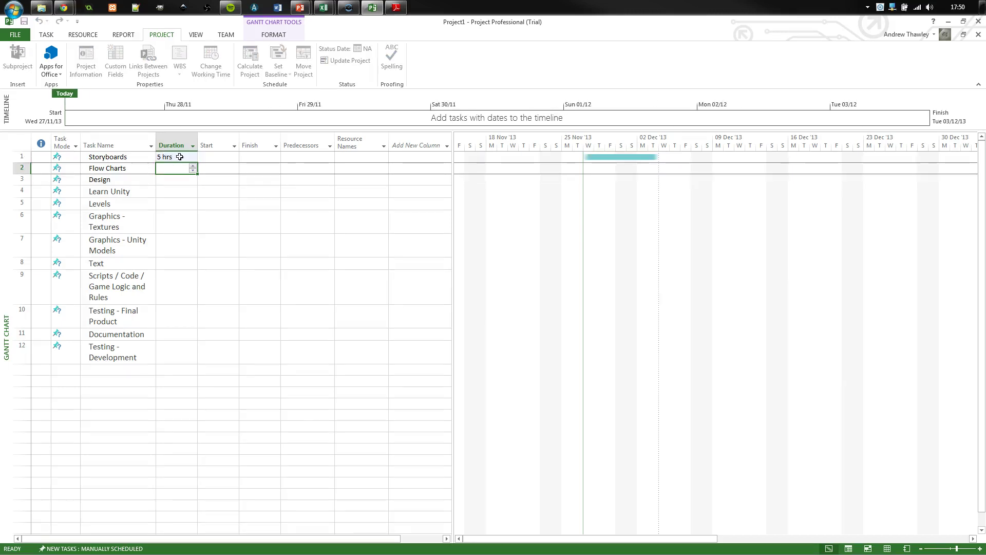
{"action": "type", "text": "5 h"}
{"action": "key", "text": "Return"}
{"action": "key", "text": "Up"}
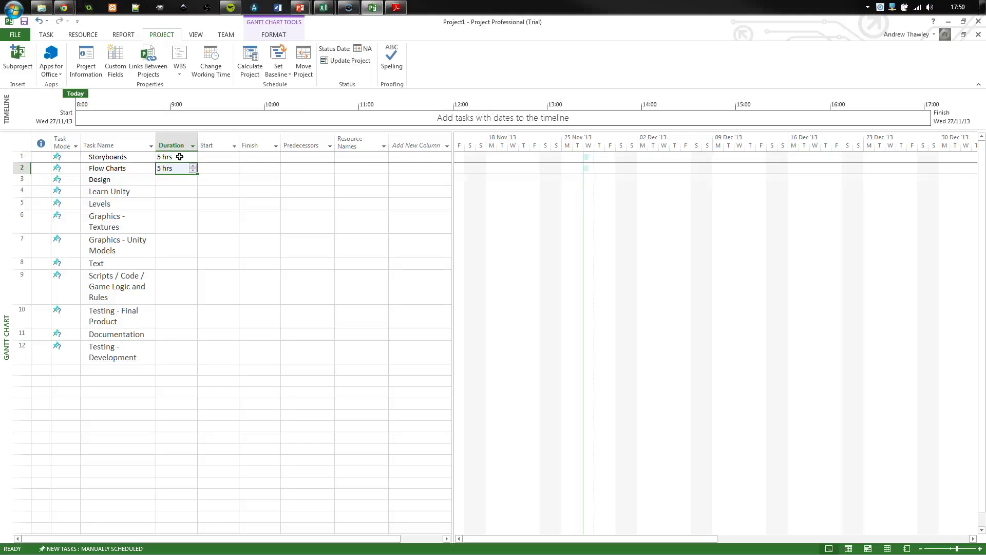
{"action": "key", "text": "Down"}
{"action": "type", "text": "5h"}
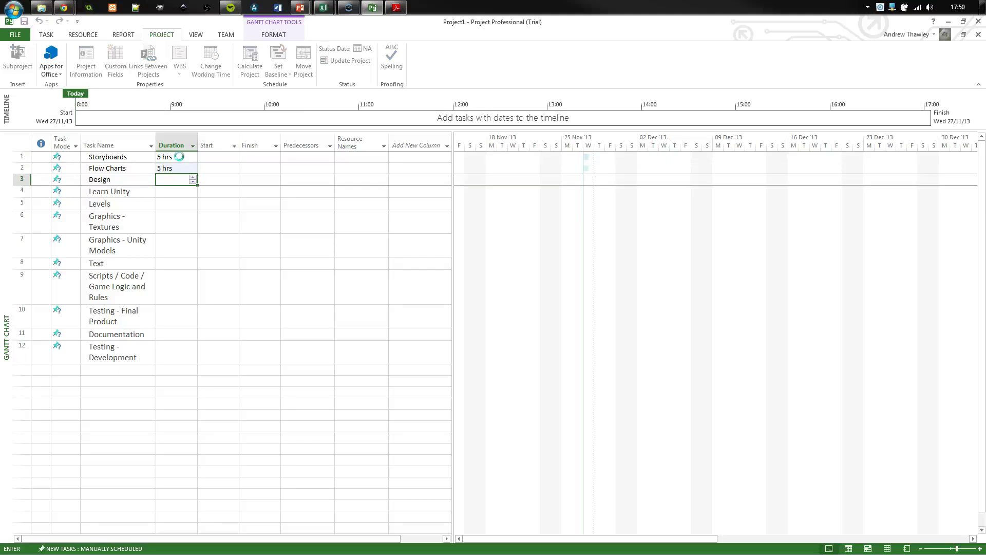
{"action": "key", "text": "Return"}
Set Learn Unity to 20 hrs, Textures 3 hrs, Unity Models 5 hrs, Text 5 hrs.
{"action": "type", "text": "20 "}
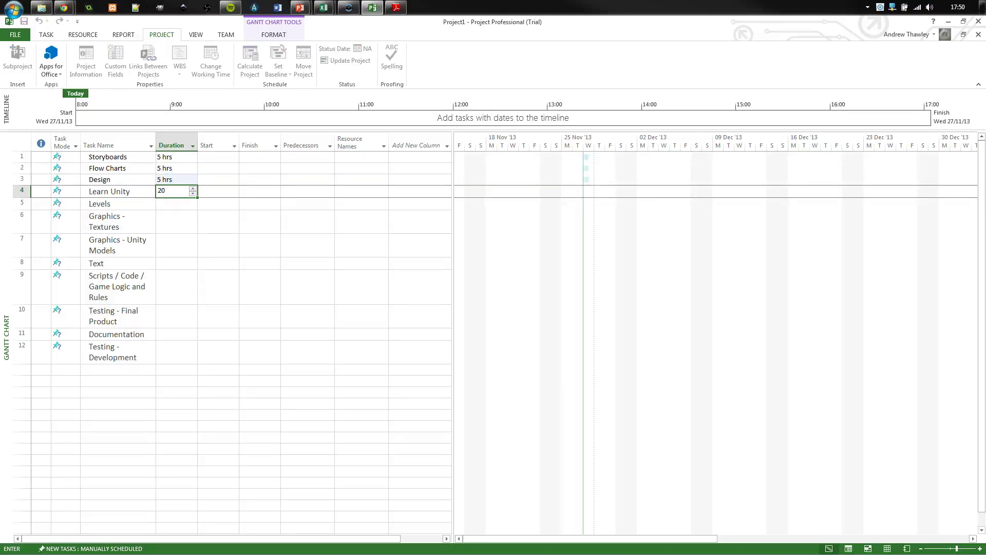
{"action": "type", "text": "h"}
{"action": "key", "text": "Return"}
{"action": "type", "text": "5h"}
{"action": "key", "text": "Return"}
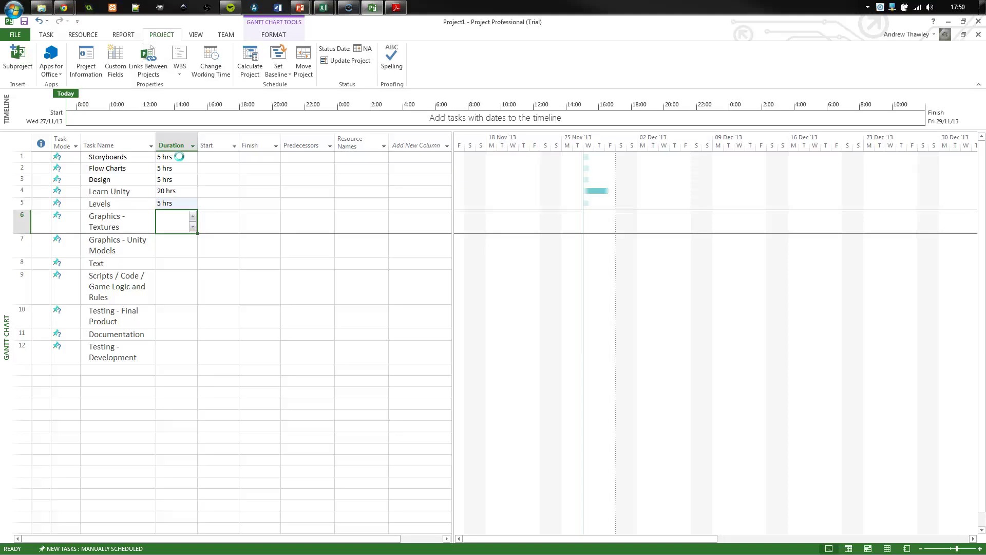
{"action": "type", "text": "3 h"}
{"action": "key", "text": "Return"}
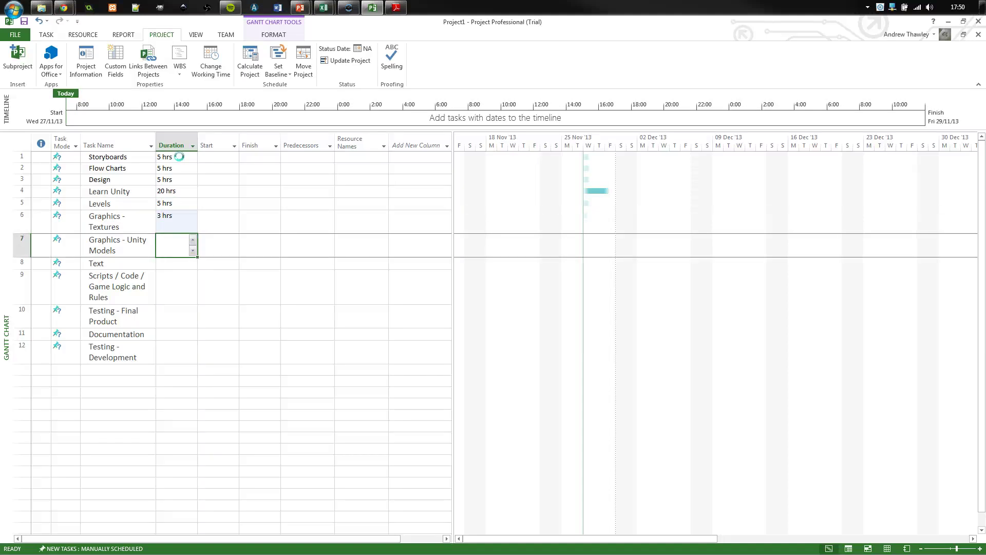
{"action": "type", "text": "5h"}
{"action": "key", "text": "Return"}
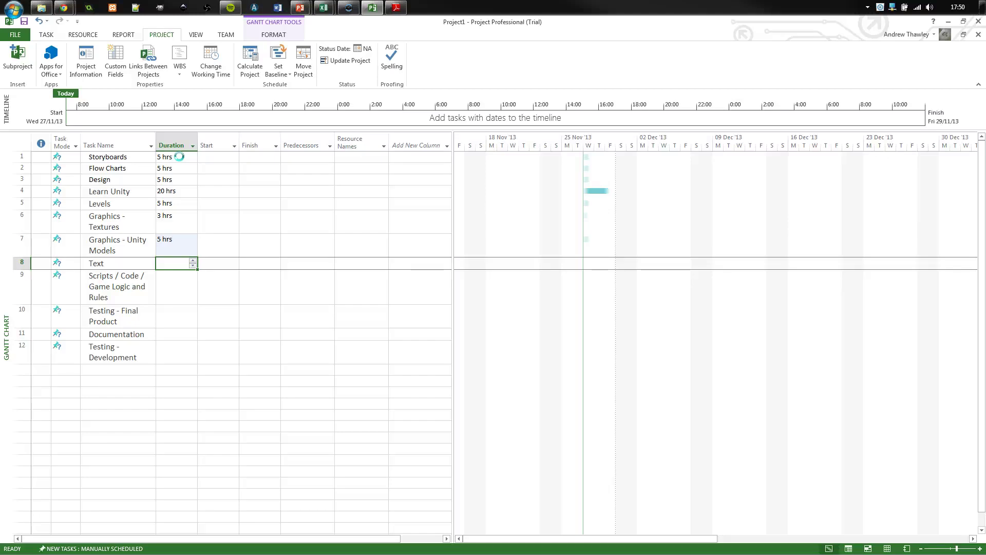
{"action": "type", "text": "10"}
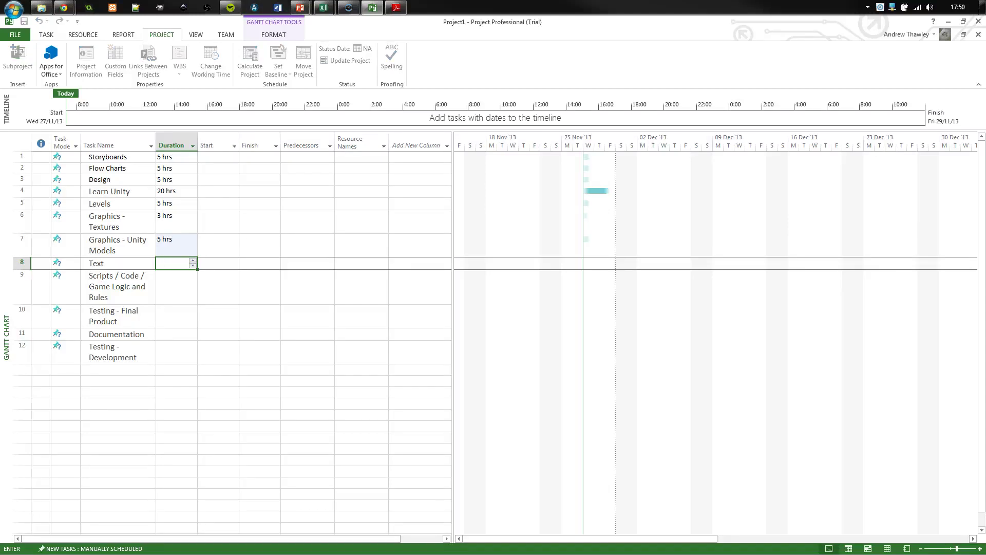
{"action": "type", "text": "5h"}
{"action": "key", "text": "Return"}
Set Scripts 10 hrs, Testing - Final Product 5 hrs, Documentation 40 hrs, Testing - Development 15 hrs.
{"action": "type", "text": "10 h"}
{"action": "key", "text": "Return"}
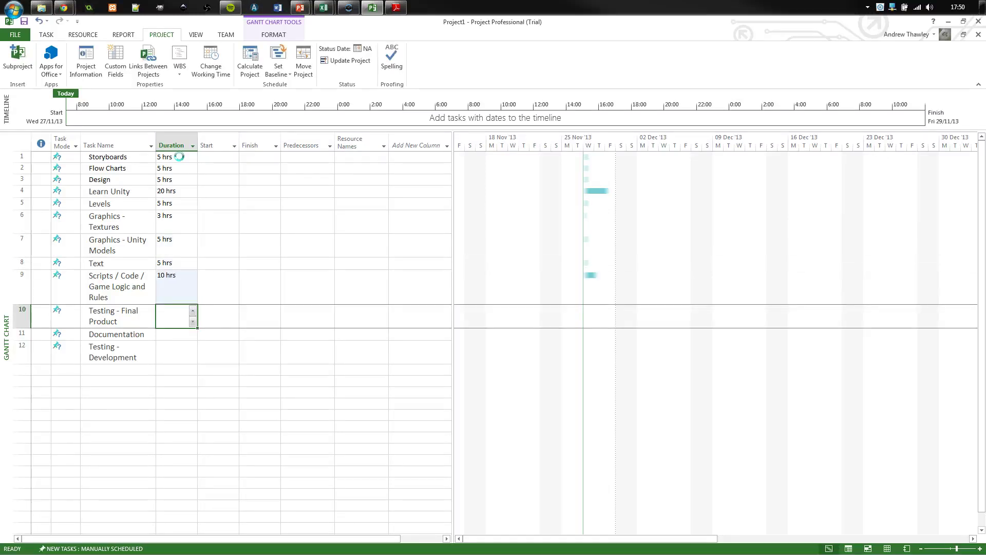
{"action": "type", "text": "5h"}
{"action": "key", "text": "Return"}
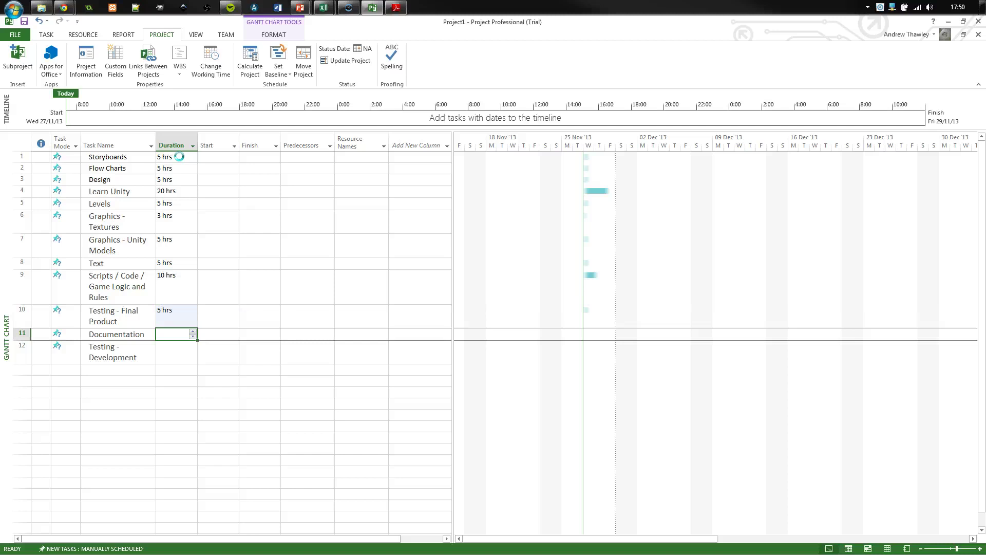
{"action": "type", "text": "40h"}
{"action": "key", "text": "Return"}
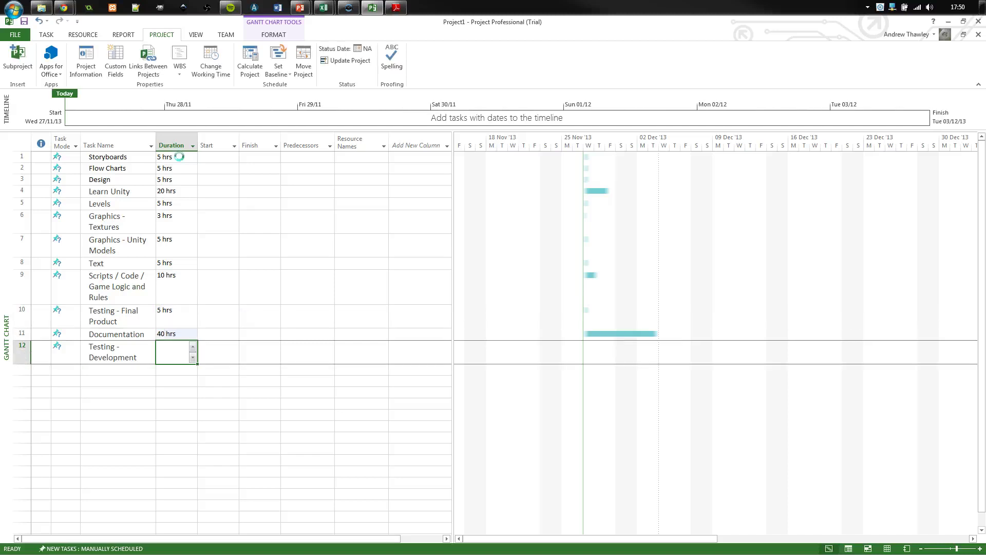
{"action": "type", "text": "15 h"}
{"action": "key", "text": "Up"}
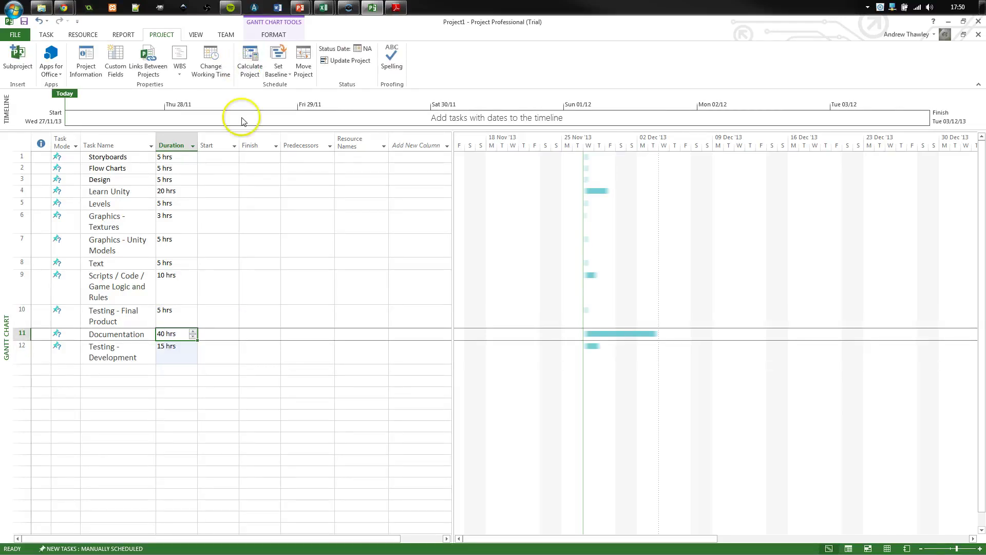
{"action": "left_click", "coordinate": [221, 187]}
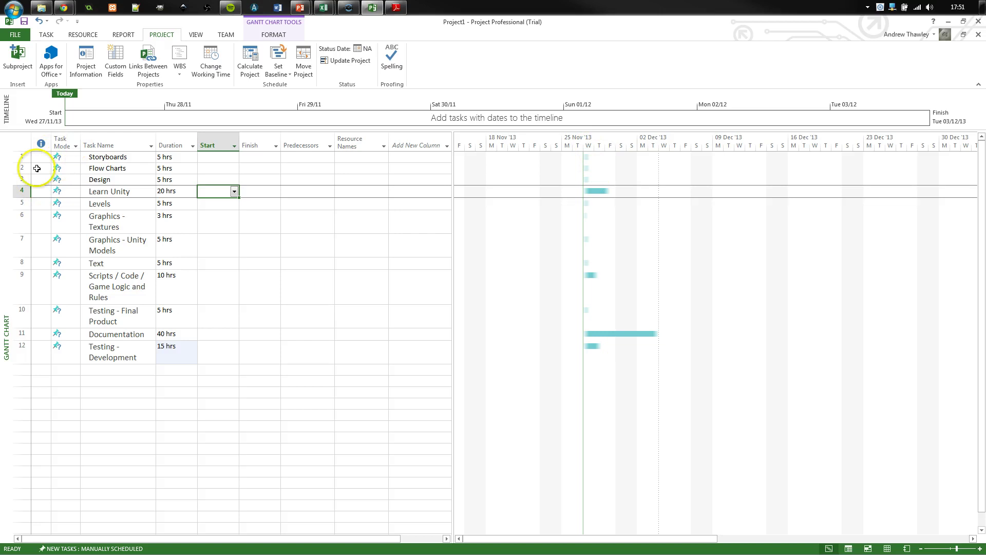
{"action": "left_click", "coordinate": [347, 191]}
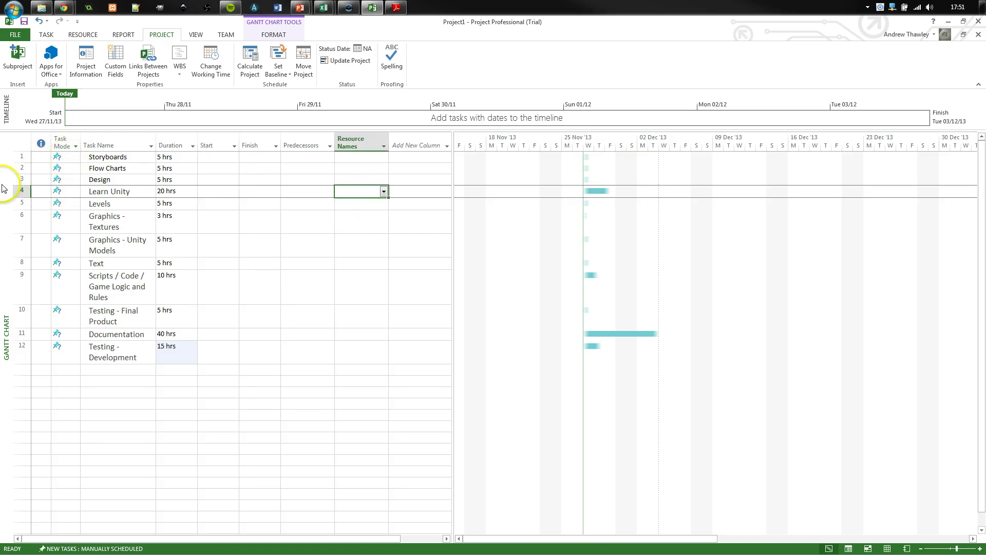
{"action": "left_click", "coordinate": [62, 157]}
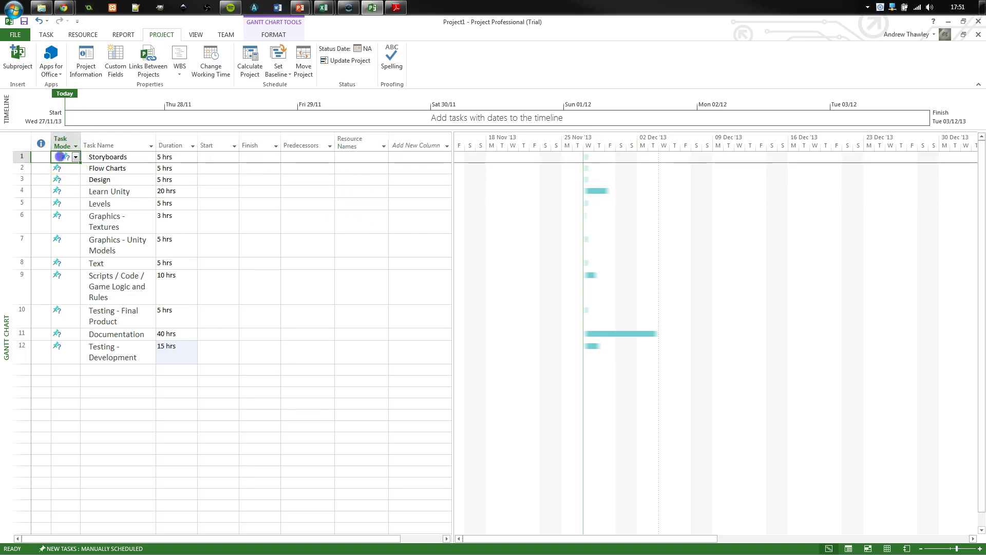
{"action": "left_click", "coordinate": [205, 171]}
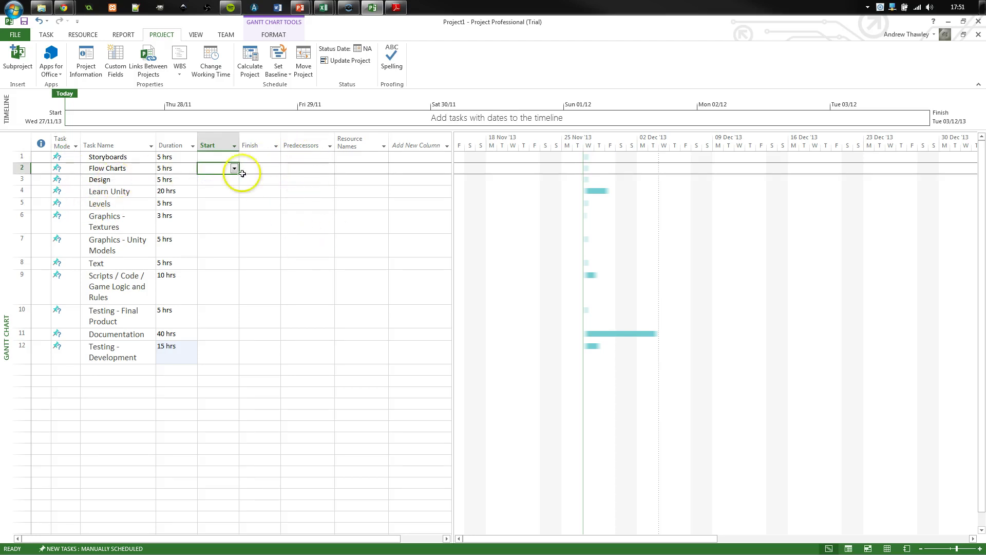
{"action": "left_click", "coordinate": [307, 168]}
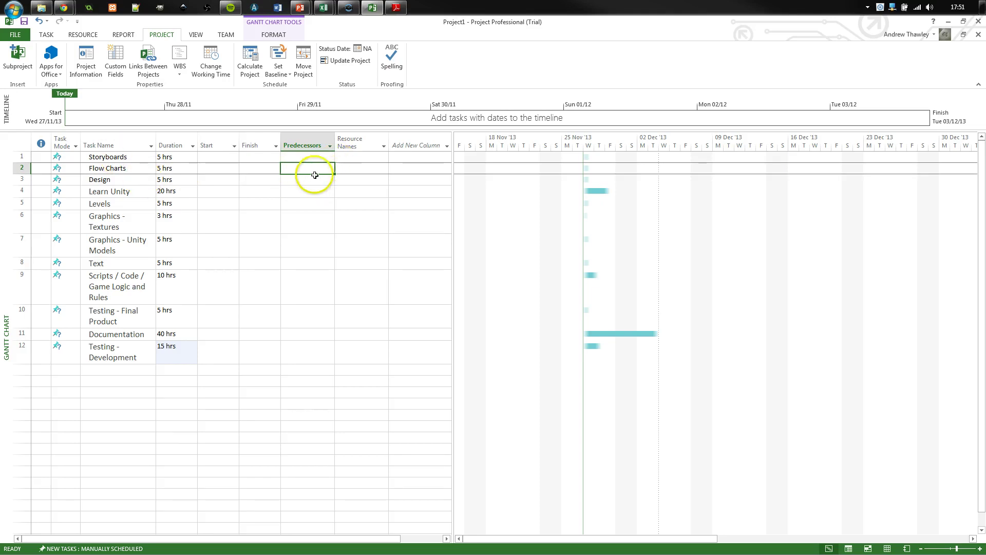
Make Storyboards the predecessor of Flow Charts through Task Information.
{"action": "double_click", "coordinate": [302, 173]}
{"action": "left_click", "coordinate": [389, 205]}
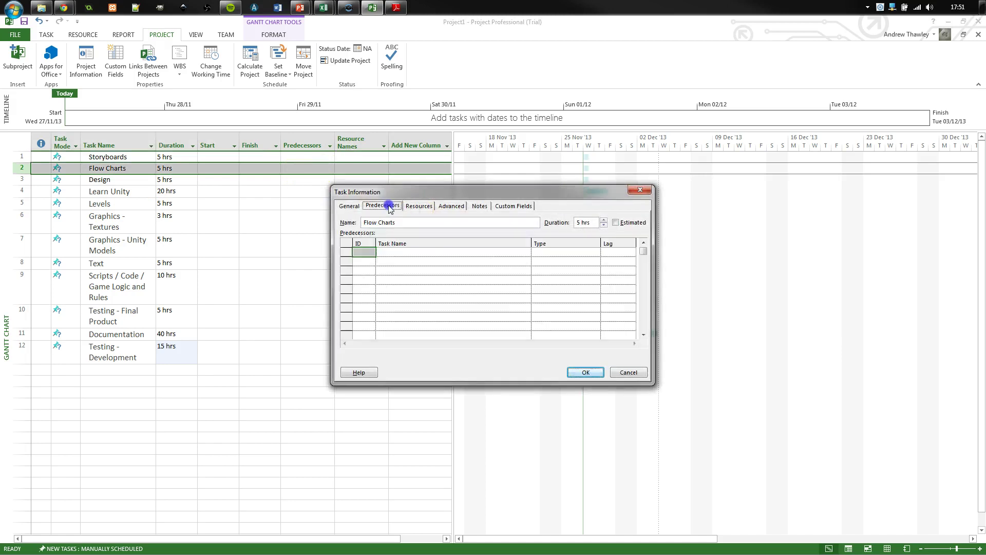
{"action": "left_click", "coordinate": [488, 252]}
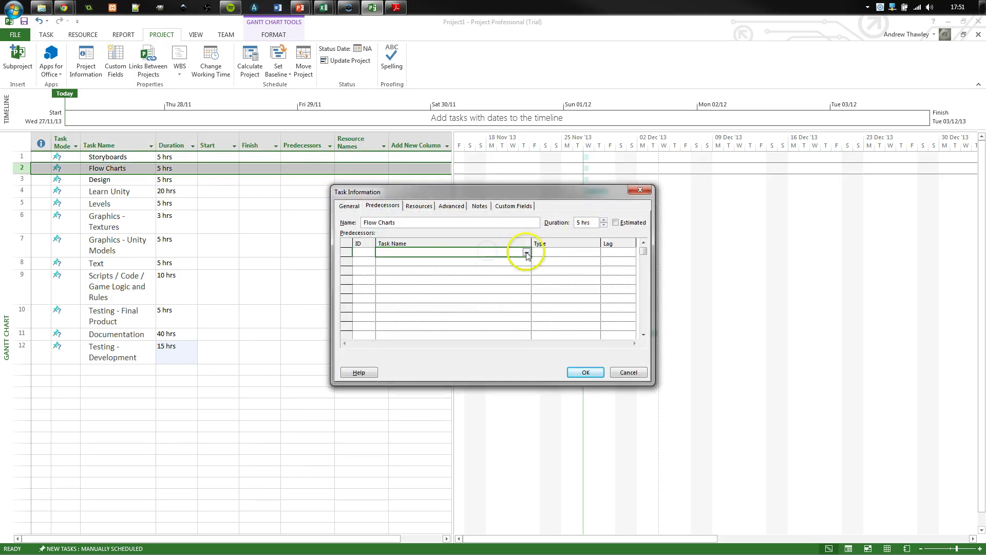
{"action": "left_click", "coordinate": [527, 253]}
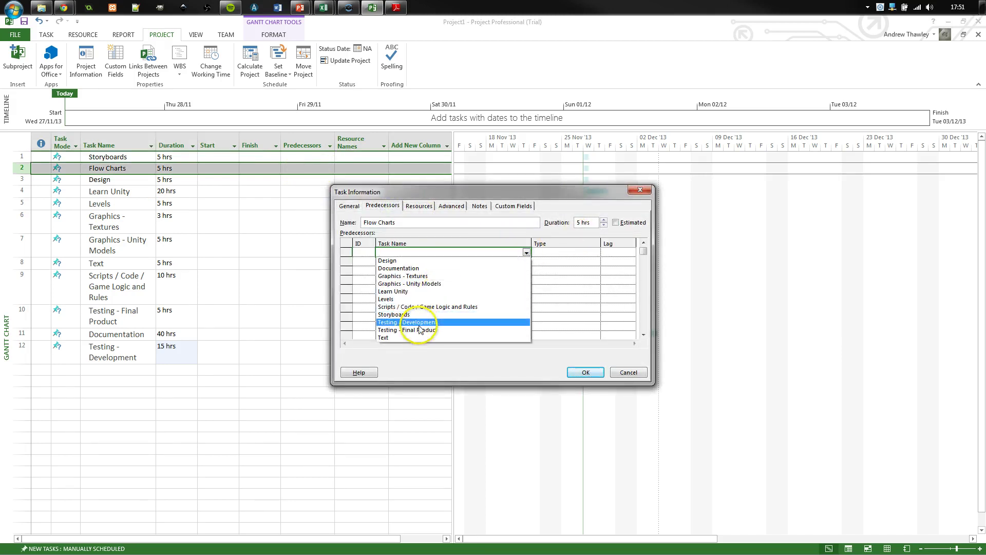
{"action": "left_click", "coordinate": [404, 315]}
{"action": "left_click", "coordinate": [585, 372]}
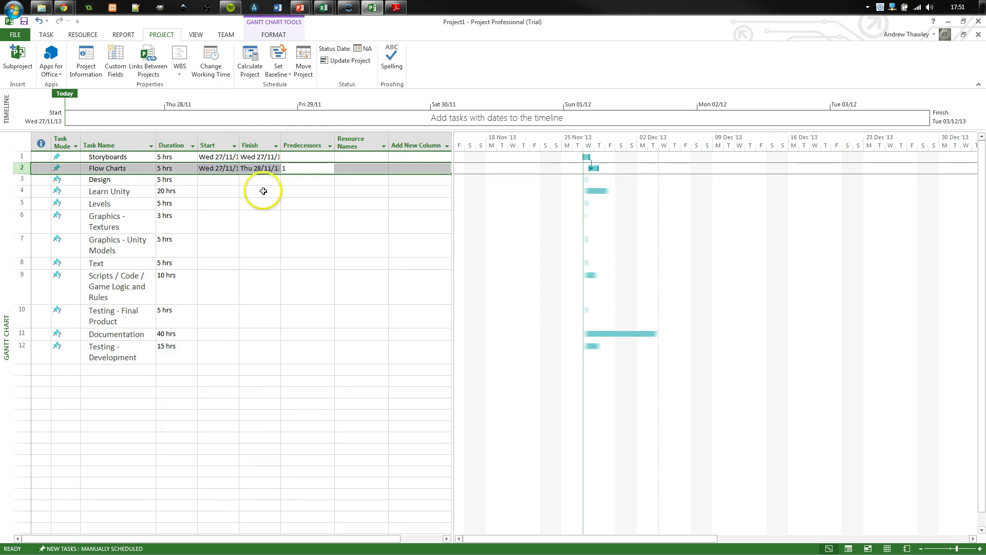
Enter predecessor 1 for Design and predecessor 4 for Levels.
{"action": "left_click", "coordinate": [294, 178]}
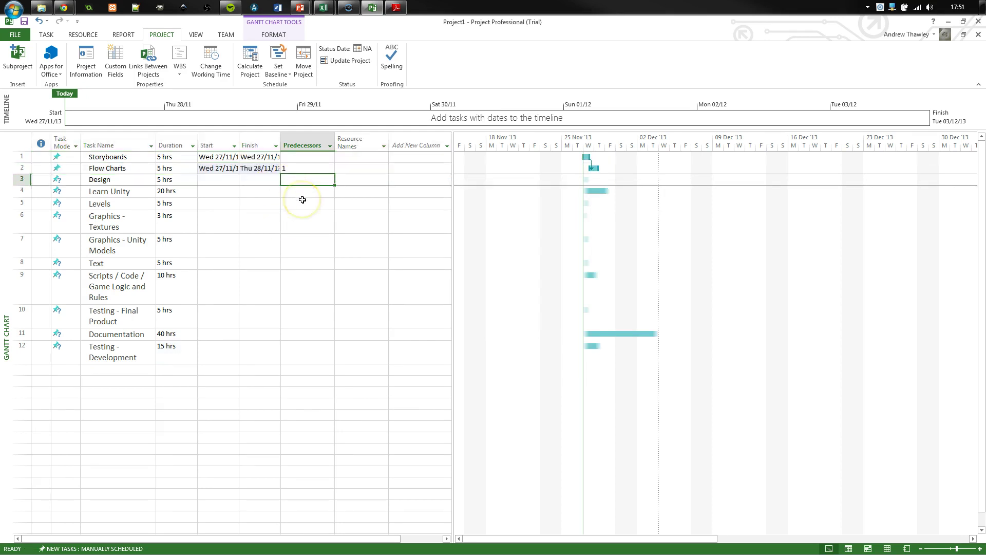
{"action": "type", "text": "1"}
{"action": "key", "text": "Return"}
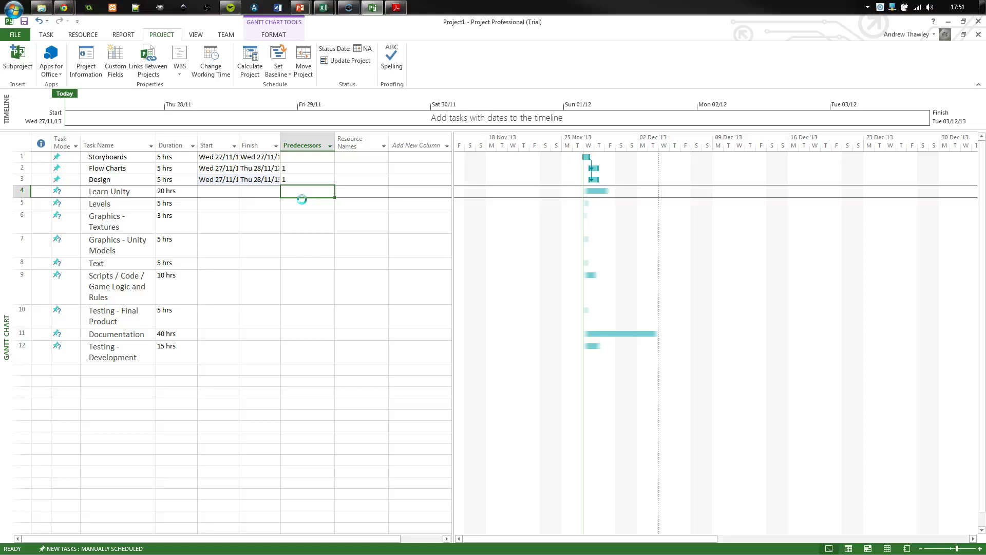
{"action": "left_click", "coordinate": [302, 200]}
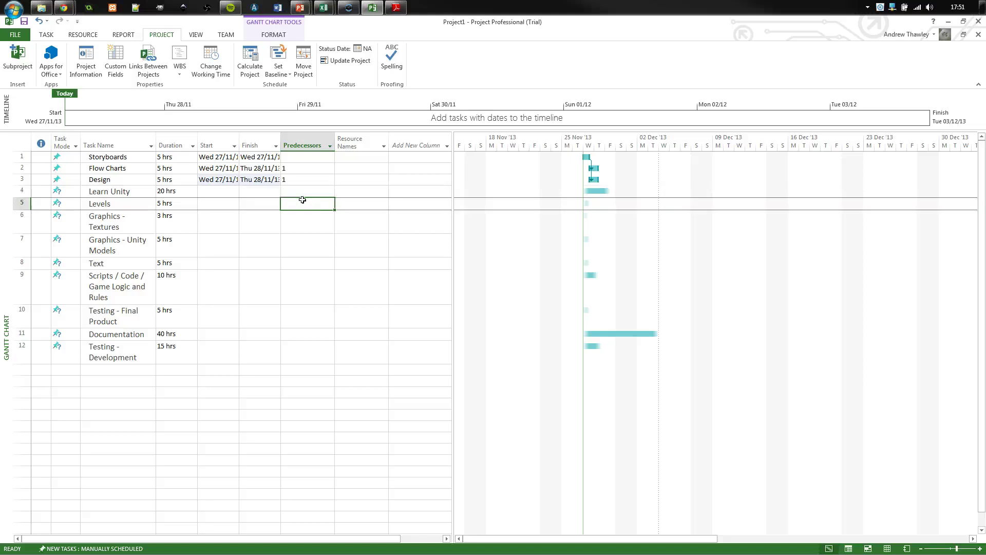
{"action": "type", "text": "4"}
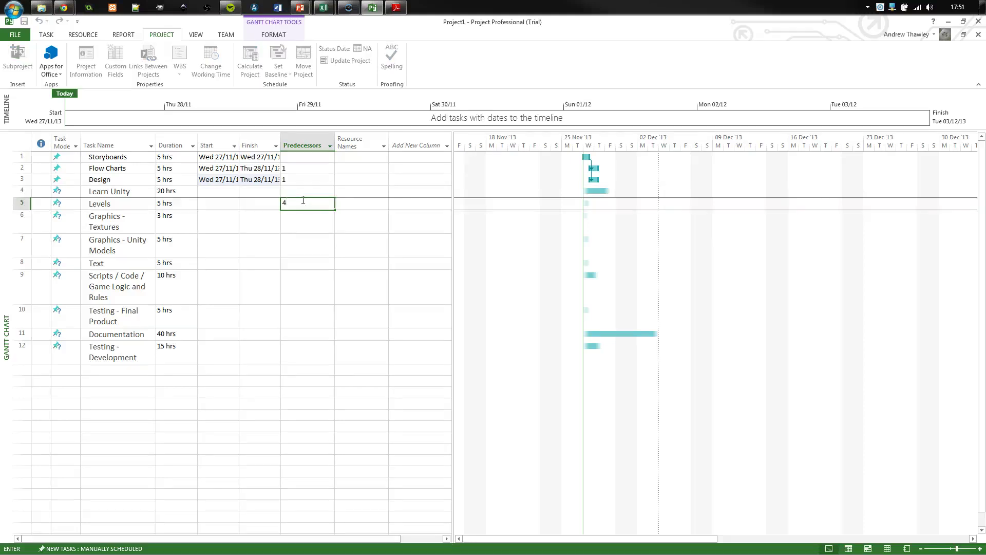
{"action": "key", "text": "Return"}
Give Graphics - Unity Models predecessors 4,6, leaving Graphics - Textures without one.
{"action": "type", "text": "4"}
{"action": "key", "text": "Return"}
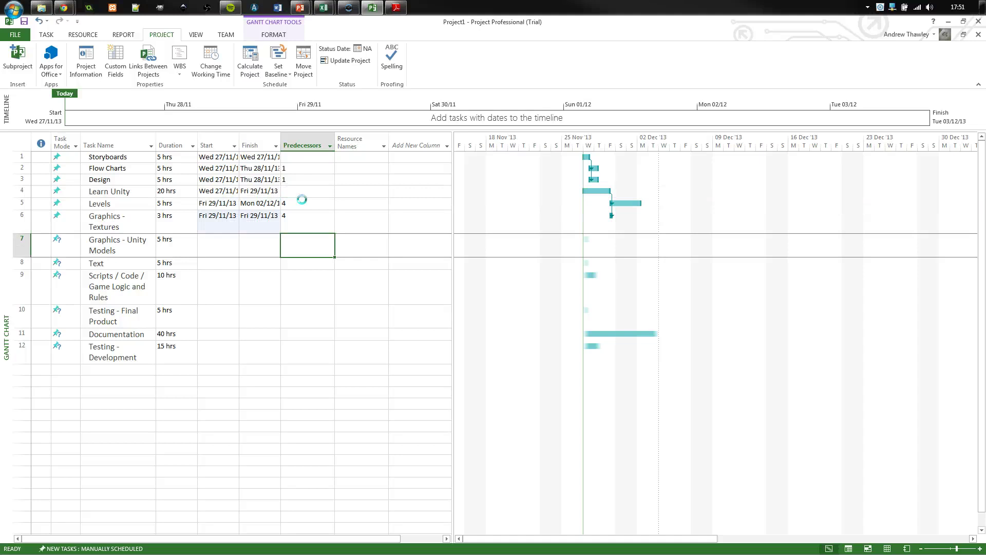
{"action": "key", "text": "Up"}
{"action": "key", "text": "BackSpace"}
{"action": "key", "text": "Return"}
{"action": "type", "text": "4"}
{"action": "key", "text": "Return"}
{"action": "key", "text": "Up"}
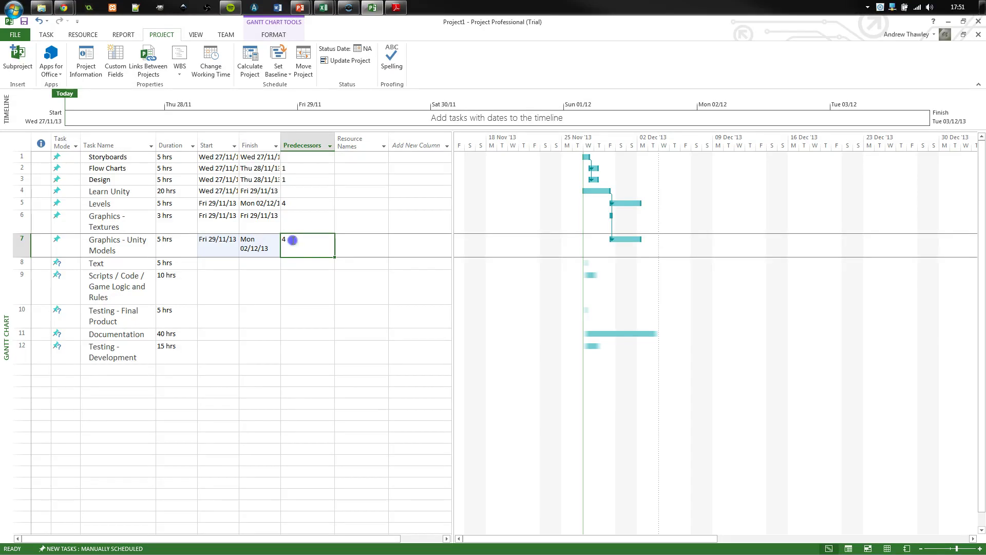
{"action": "left_click", "coordinate": [293, 239]}
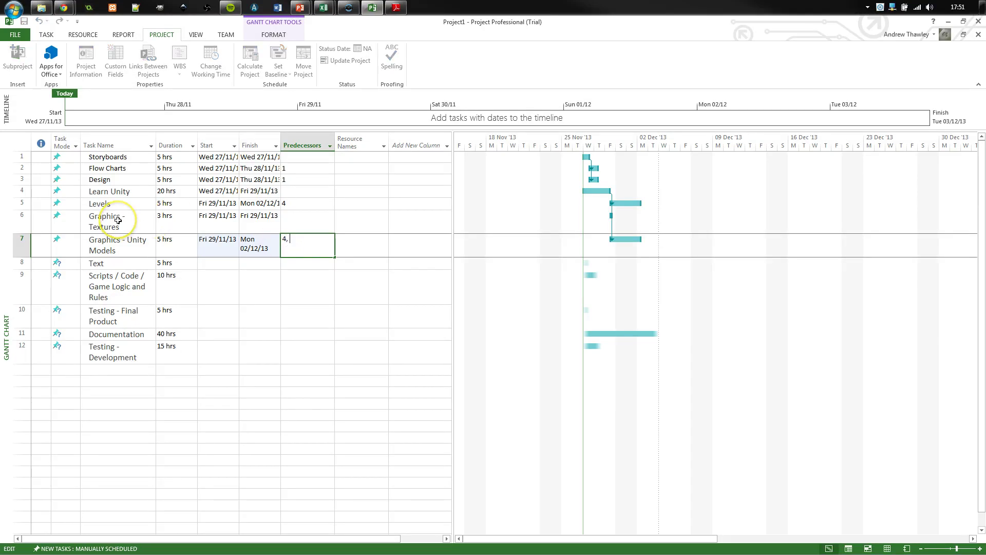
{"action": "key", "text": "Return"}
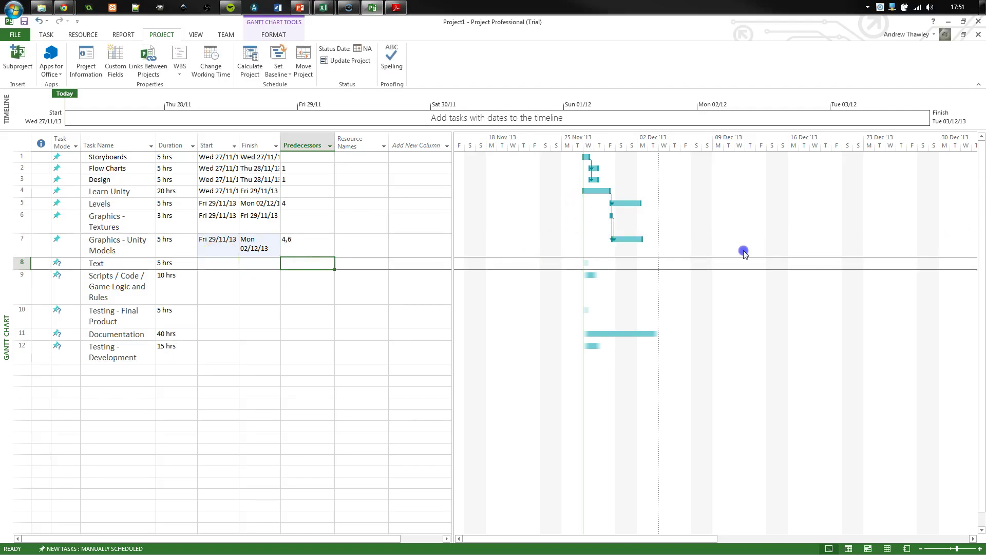
Zoom the Gantt timescale to days in six-hour blocks and inspect a task link line.
{"action": "scroll", "coordinate": [706, 243], "scroll_direction": "up", "scroll_amount": 3}
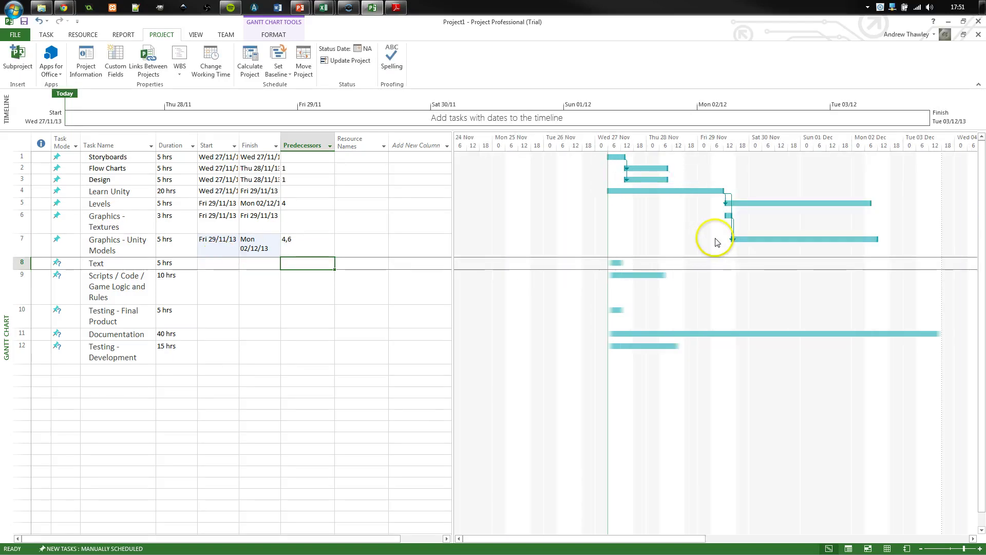
{"action": "scroll", "coordinate": [711, 238], "scroll_direction": "up", "scroll_amount": 1}
{"action": "scroll", "coordinate": [716, 238], "scroll_direction": "down", "scroll_amount": 1}
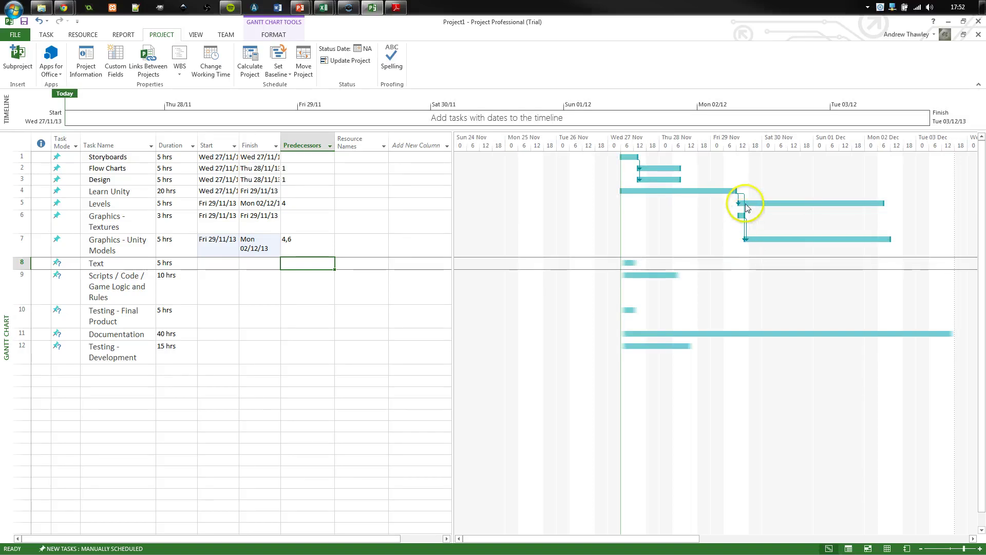
{"action": "mouse_move", "coordinate": [747, 222]}
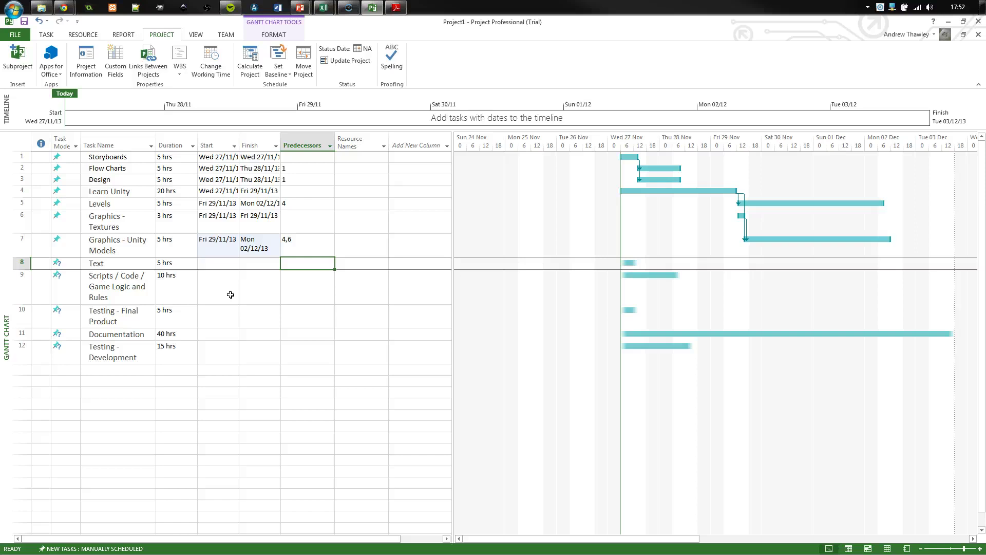
Set task 4 as the predecessor of both Text and Scripts.
{"action": "type", "text": "5"}
{"action": "key", "text": "Return"}
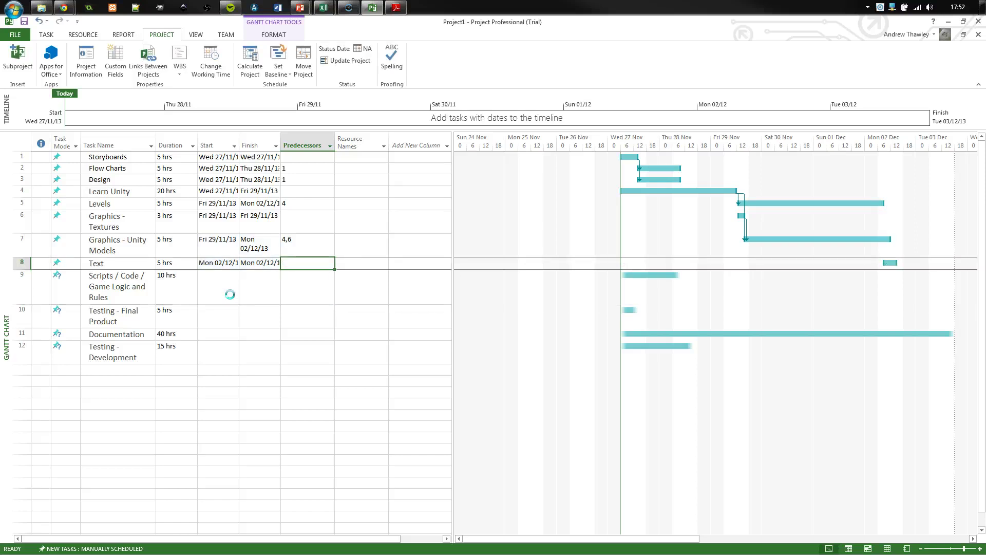
{"action": "type", "text": "4"}
{"action": "key", "text": "Return"}
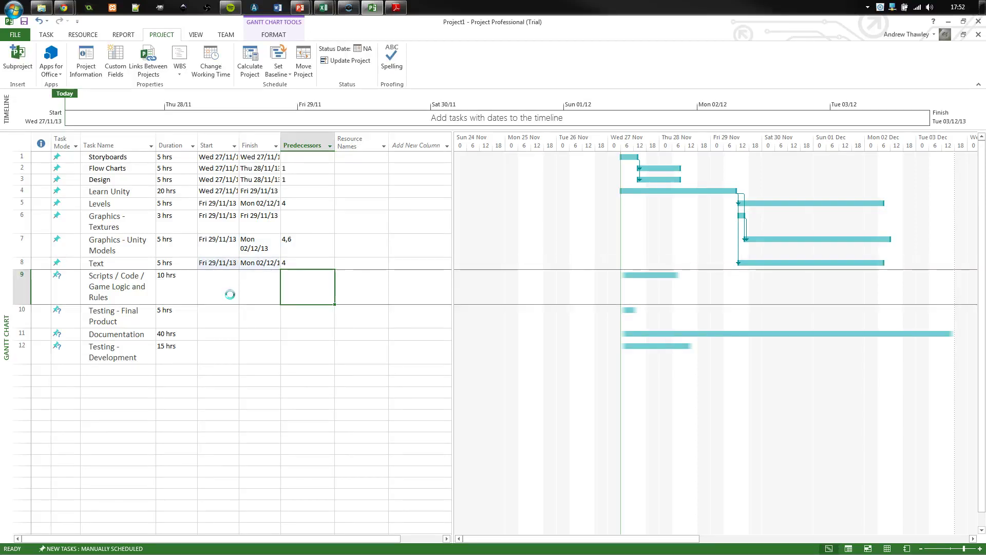
{"action": "type", "text": "4"}
{"action": "key", "text": "Return"}
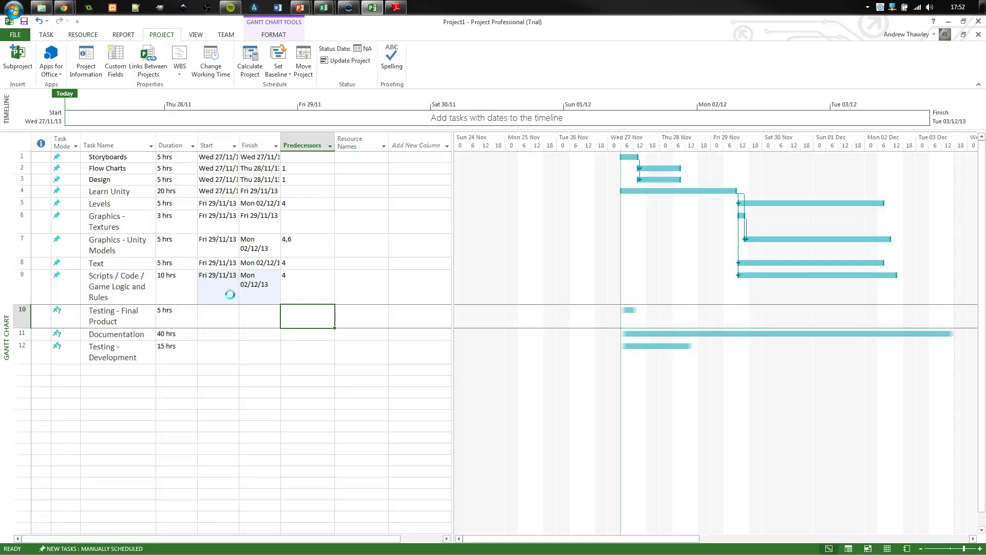
Give Testing - Final Product predecessors 6,7,8,9 and Testing - Development predecessor 4.
{"action": "type", "text": "6,7,8,9"}
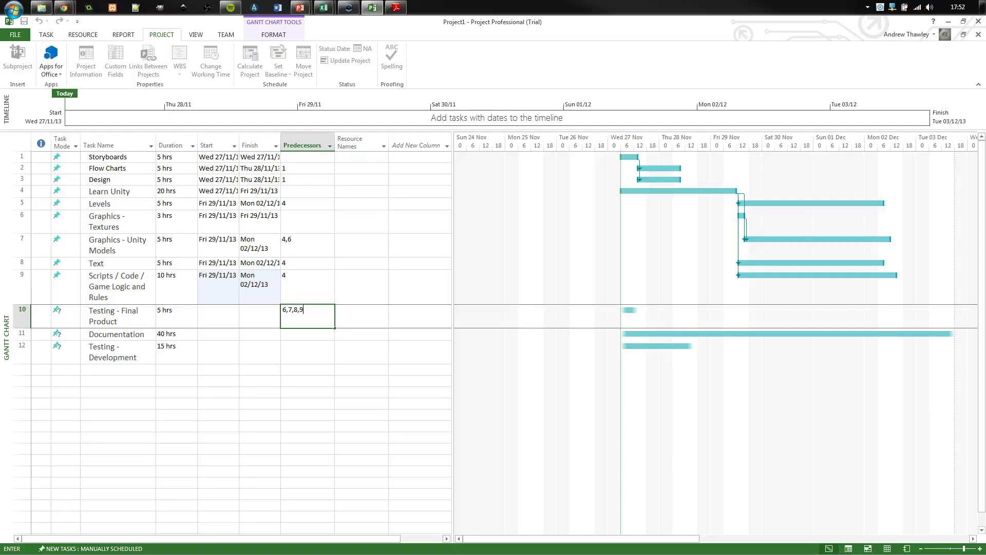
{"action": "key", "text": "Return"}
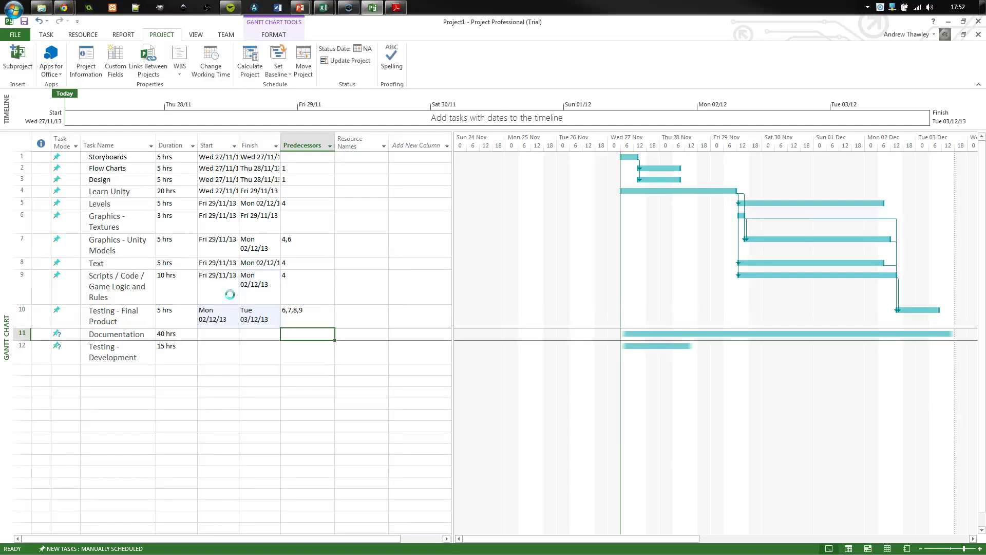
{"action": "left_click", "coordinate": [295, 353]}
{"action": "scroll", "coordinate": [308, 375], "scroll_direction": "down", "scroll_amount": 1}
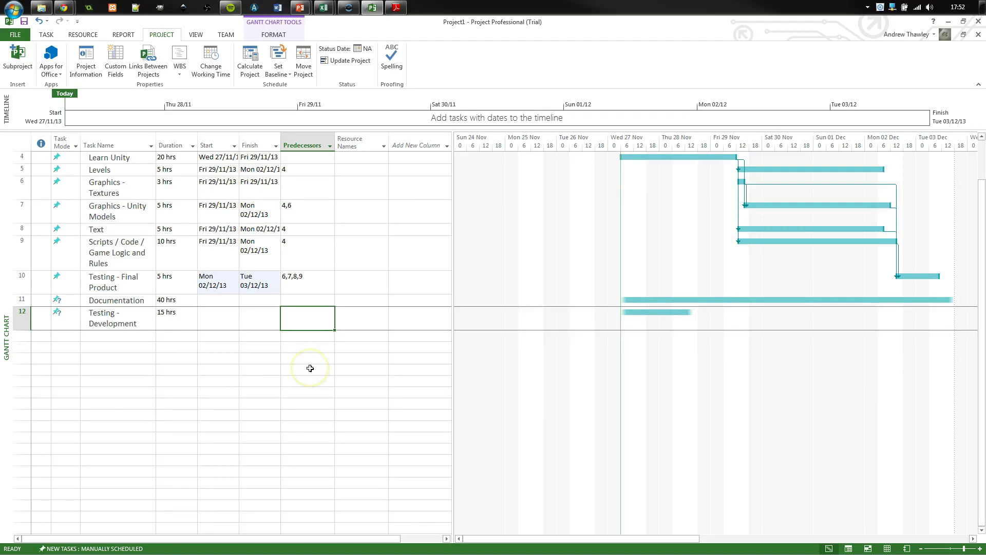
{"action": "scroll", "coordinate": [310, 368], "scroll_direction": "up", "scroll_amount": 1}
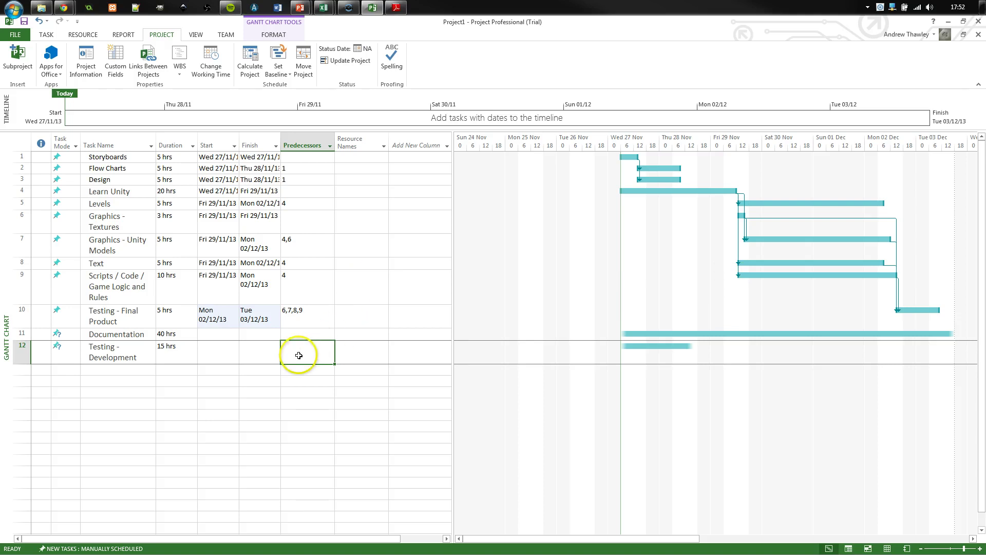
{"action": "type", "text": "4"}
{"action": "key", "text": "Return"}
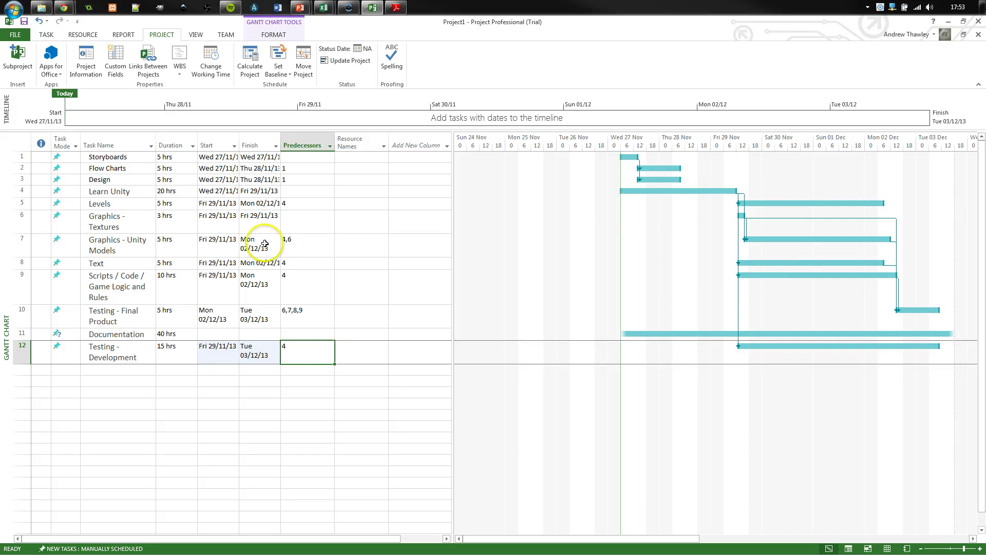
{"action": "left_click", "coordinate": [350, 260]}
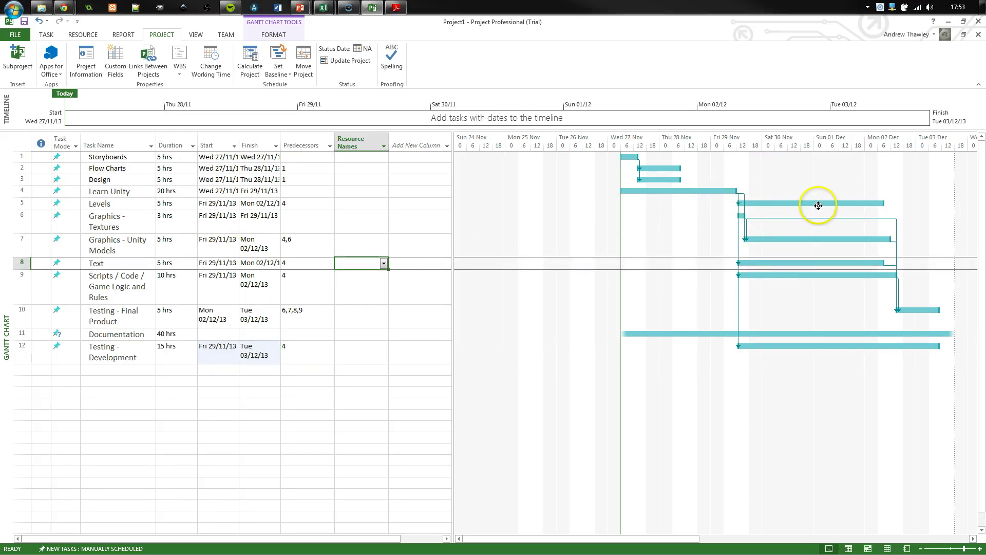
{"action": "left_click_drag", "start_coordinate": [818, 204], "coordinate": [854, 203]}
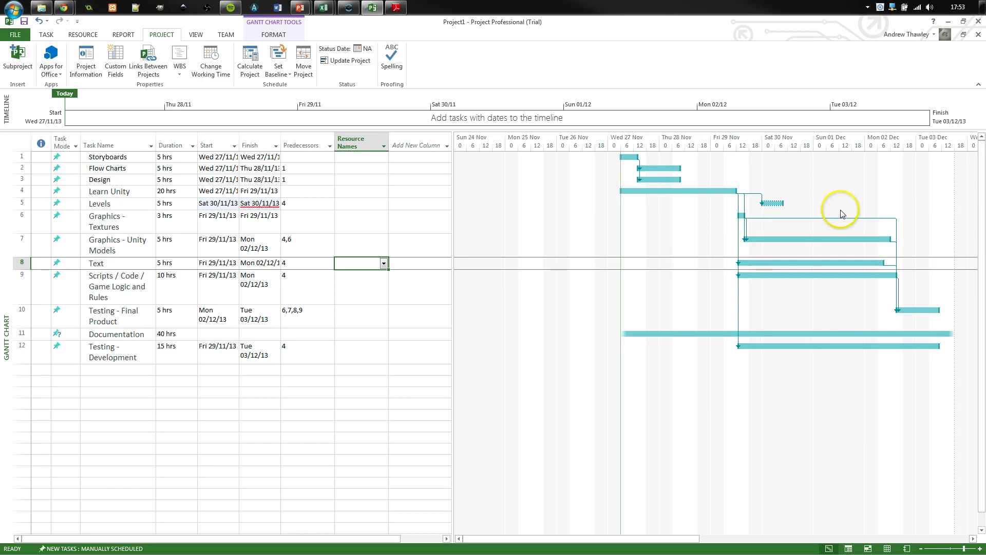
{"action": "key", "text": "ctrl+z"}
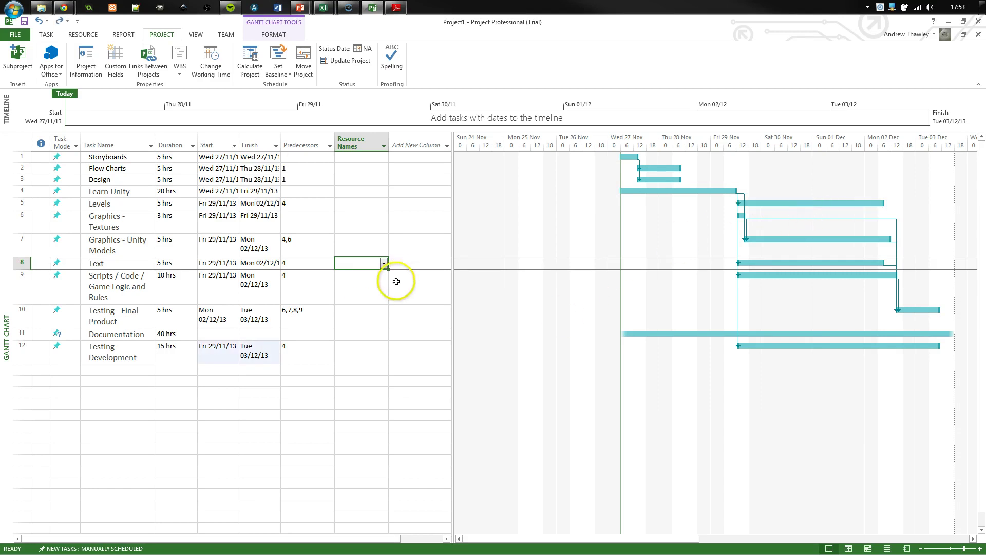
{"action": "left_click", "coordinate": [352, 157]}
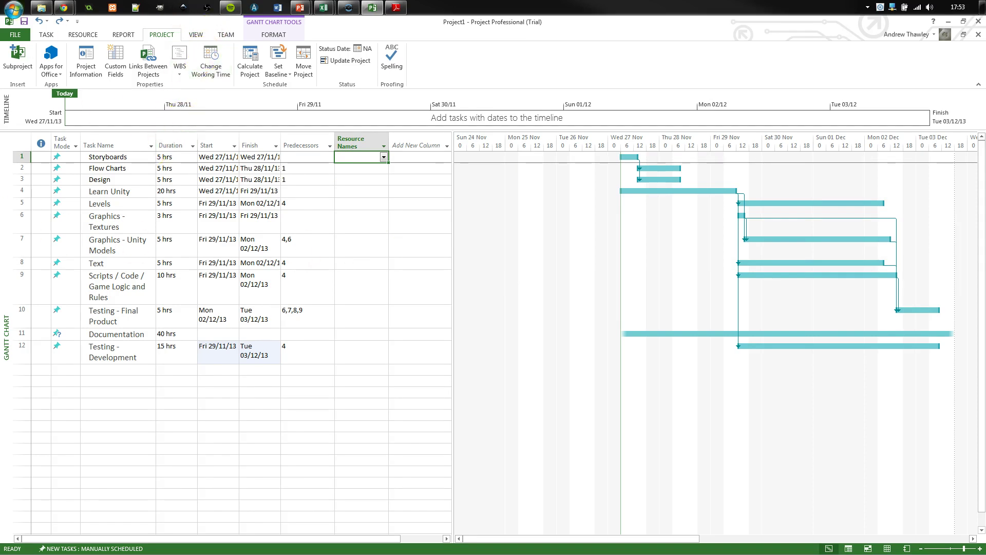
Switch to the Team Planner and add a new work resource.
{"action": "left_click", "coordinate": [84, 36]}
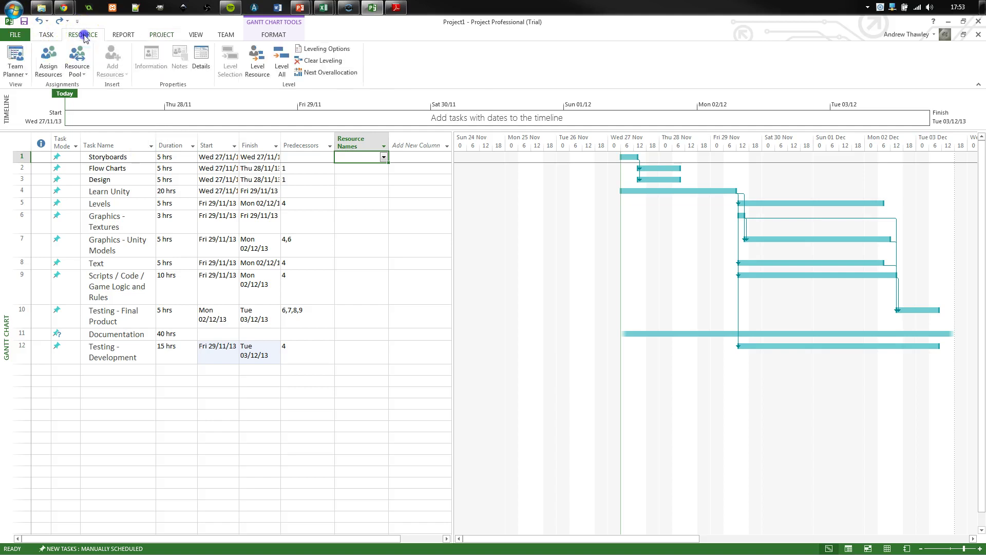
{"action": "left_click", "coordinate": [15, 55]}
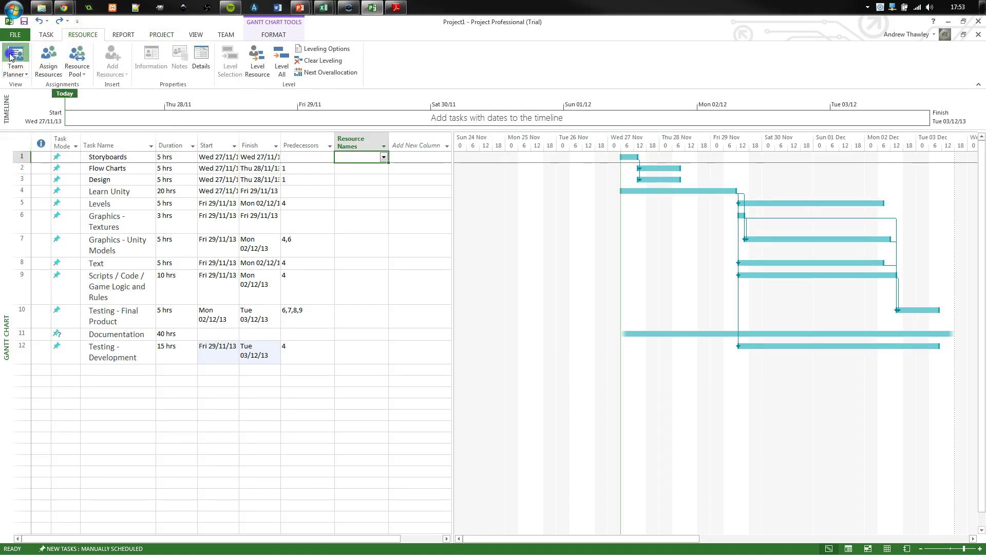
{"action": "left_click", "coordinate": [111, 63]}
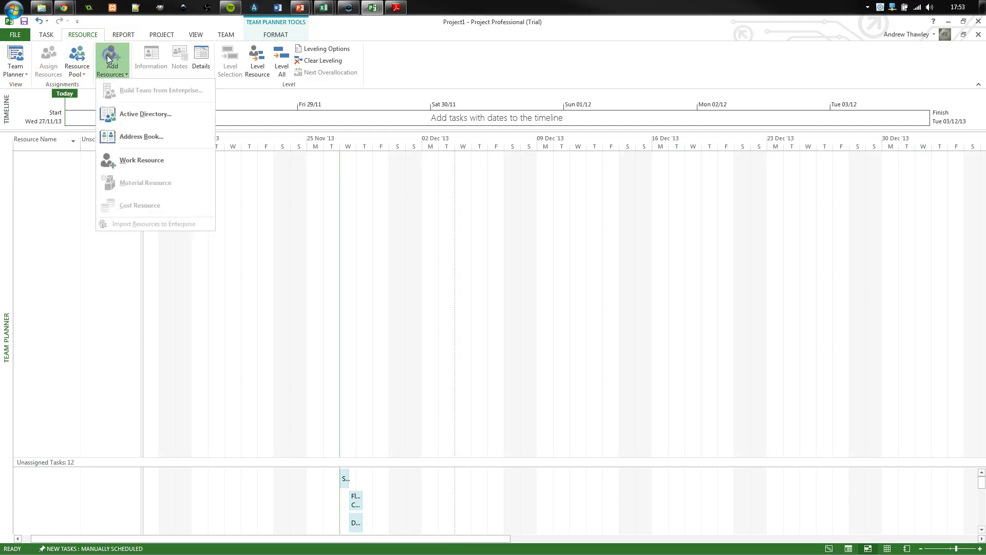
{"action": "left_click", "coordinate": [144, 163]}
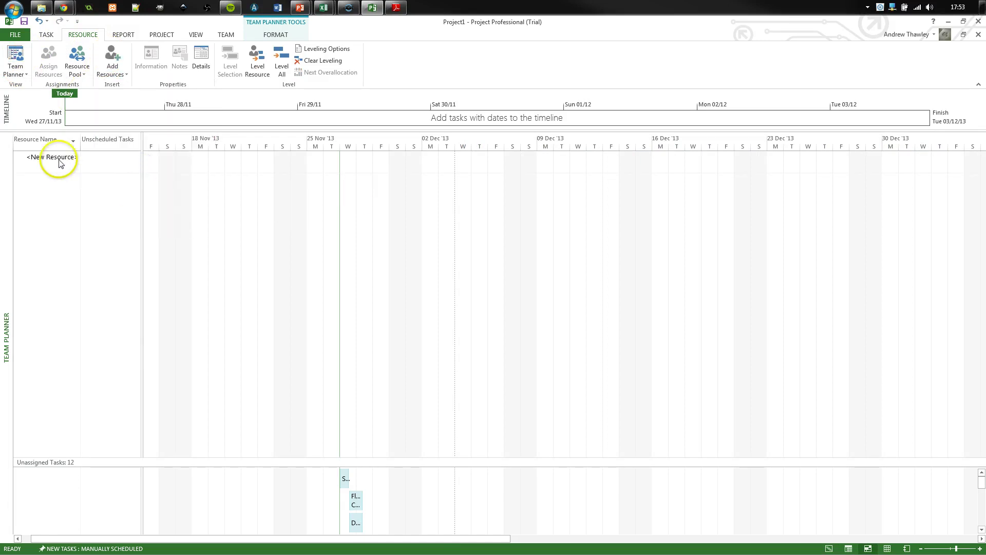
{"action": "left_click", "coordinate": [59, 162]}
{"action": "double_click", "coordinate": [59, 162]}
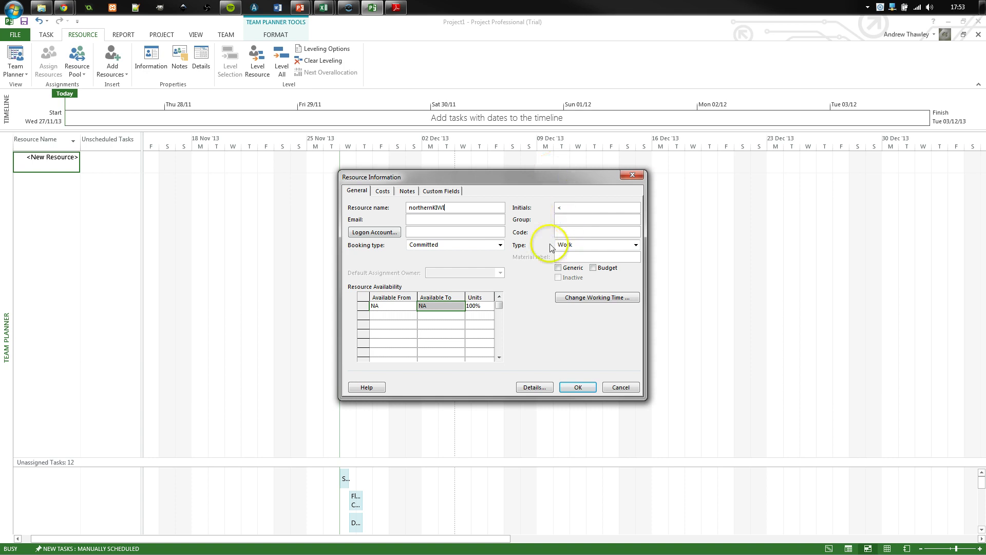
Keep the resource's units at 100% with availability dates left as NA, and confirm.
{"action": "left_click", "coordinate": [478, 307]}
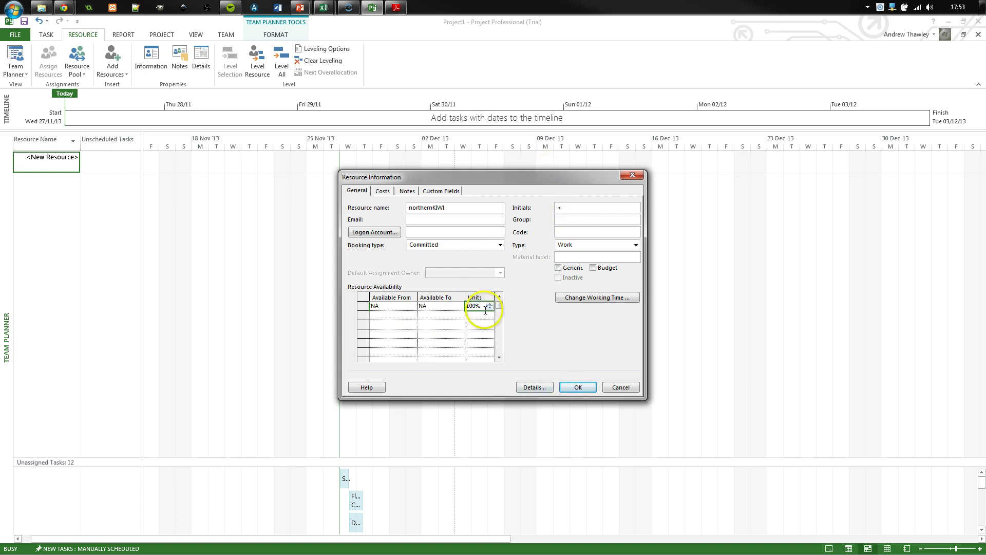
{"action": "left_click", "coordinate": [439, 308]}
{"action": "left_click", "coordinate": [460, 306]}
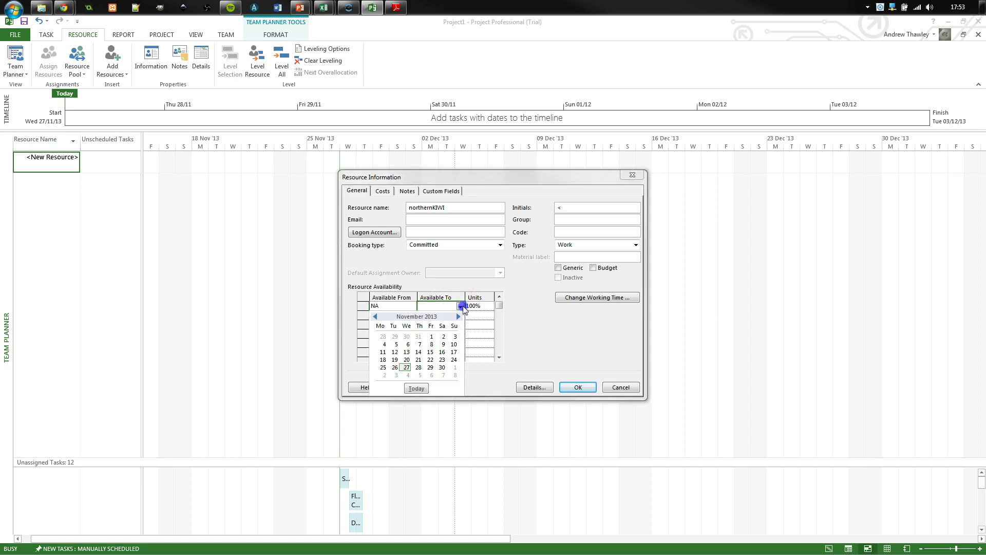
{"action": "left_click", "coordinate": [460, 306]}
{"action": "left_click", "coordinate": [480, 315]}
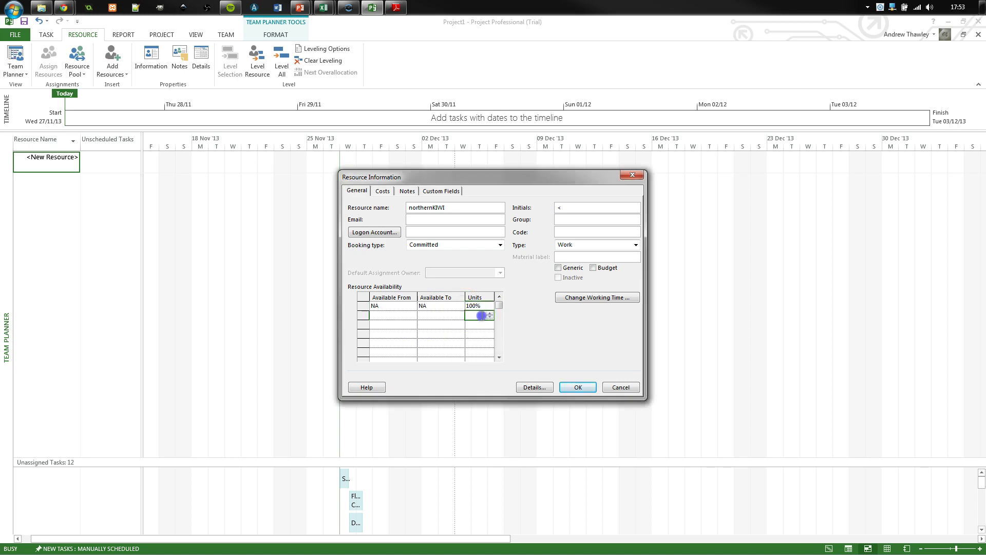
{"action": "left_click", "coordinate": [469, 314]}
{"action": "left_click", "coordinate": [489, 308]}
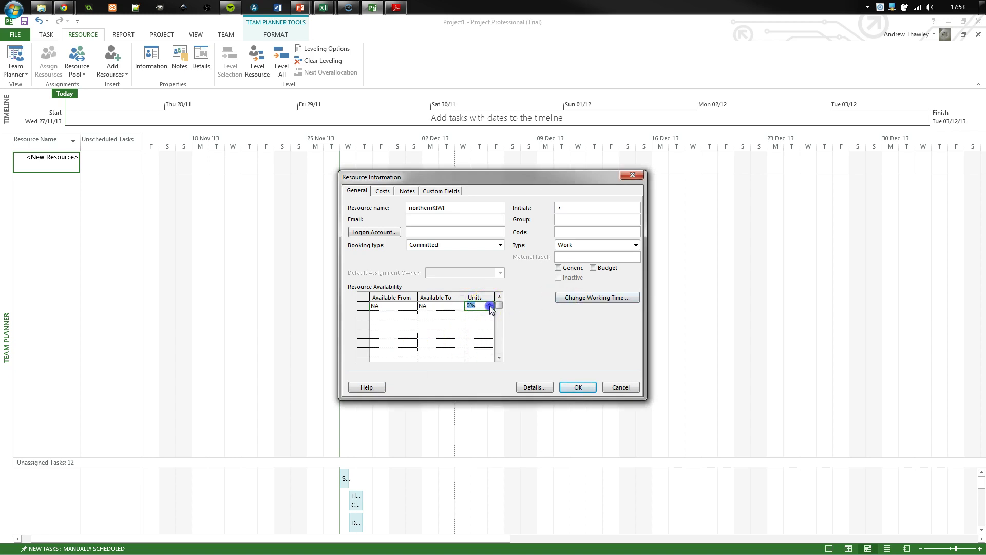
{"action": "left_click", "coordinate": [490, 303]}
{"action": "left_click", "coordinate": [490, 303]}
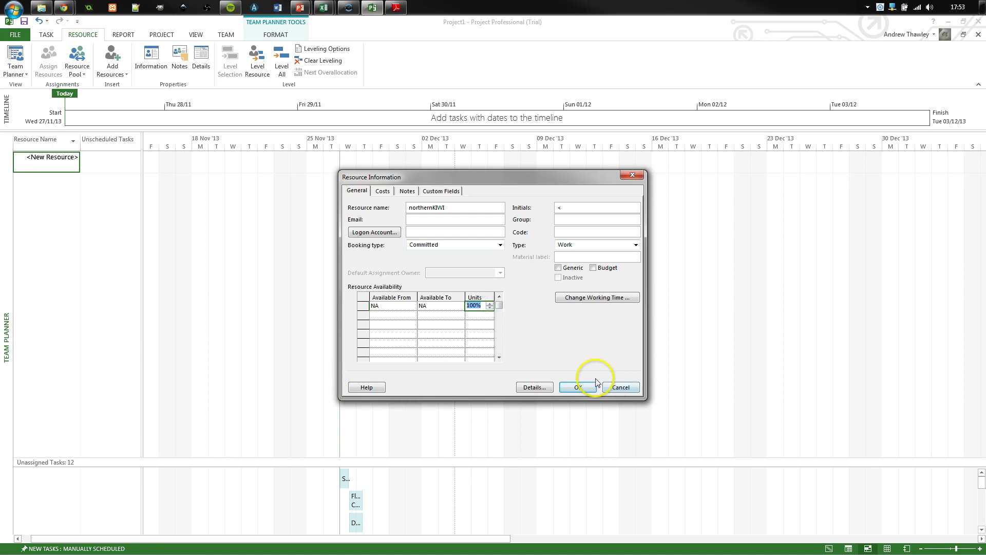
{"action": "left_click", "coordinate": [578, 389]}
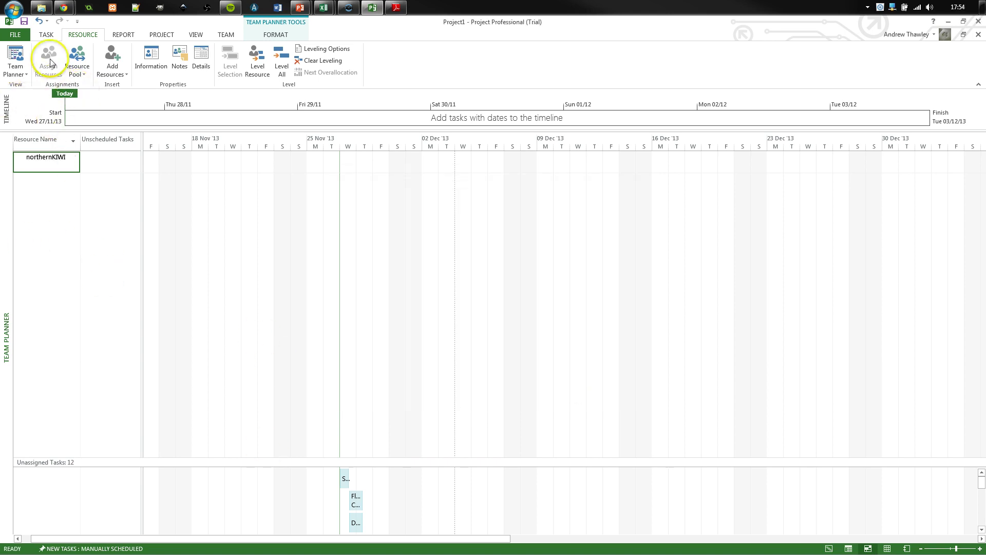
Return to the Gantt Chart view.
{"action": "left_click", "coordinate": [85, 33]}
{"action": "left_click", "coordinate": [114, 35]}
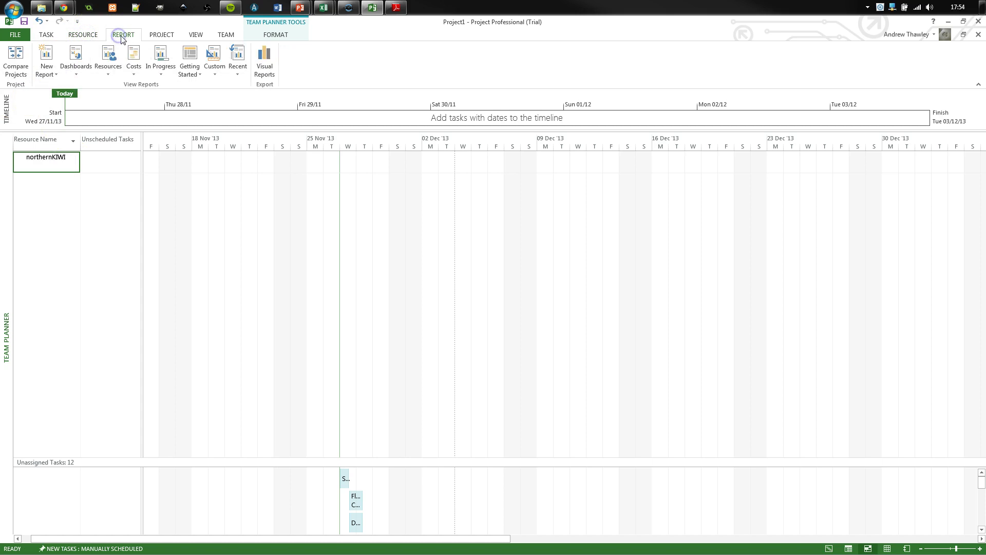
{"action": "left_click", "coordinate": [159, 34]}
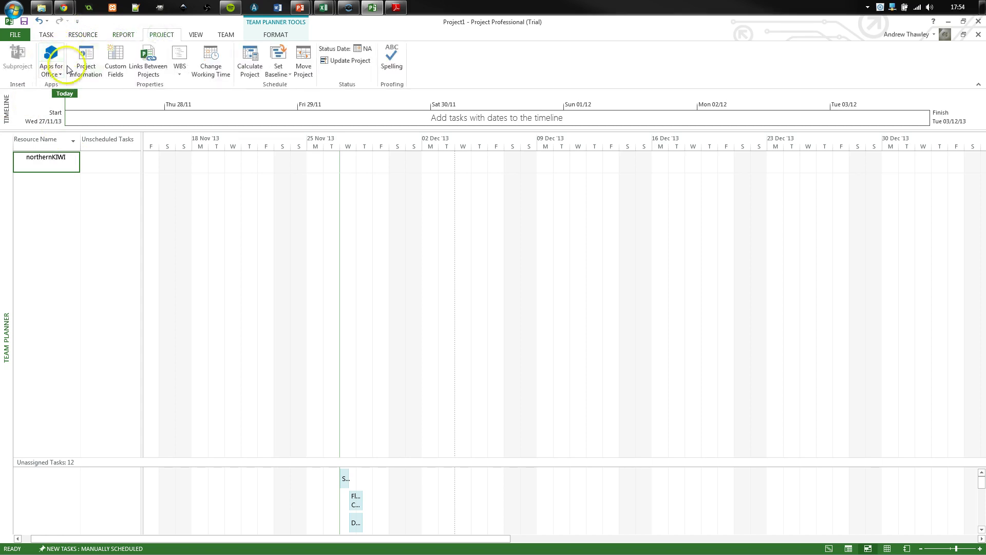
{"action": "left_click", "coordinate": [195, 34]}
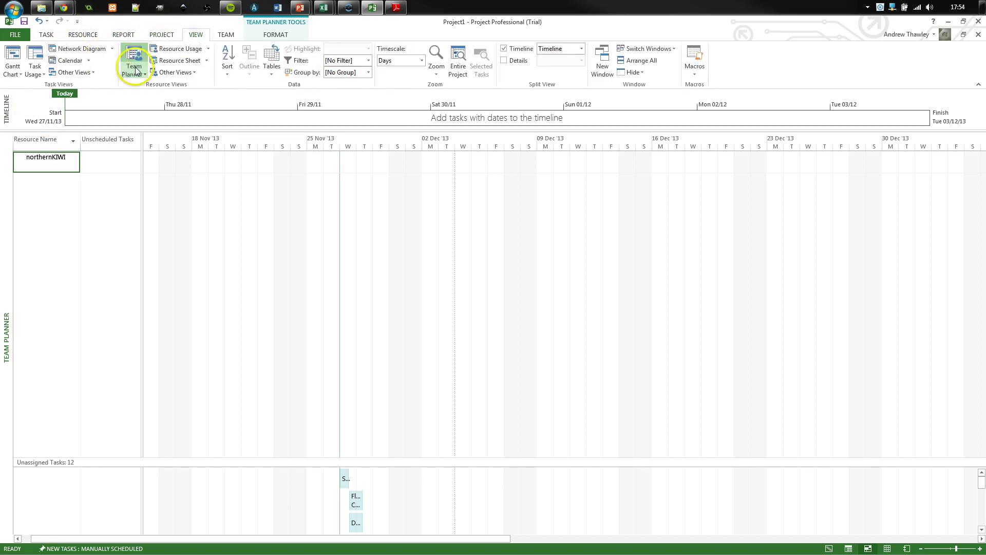
{"action": "left_click", "coordinate": [13, 57]}
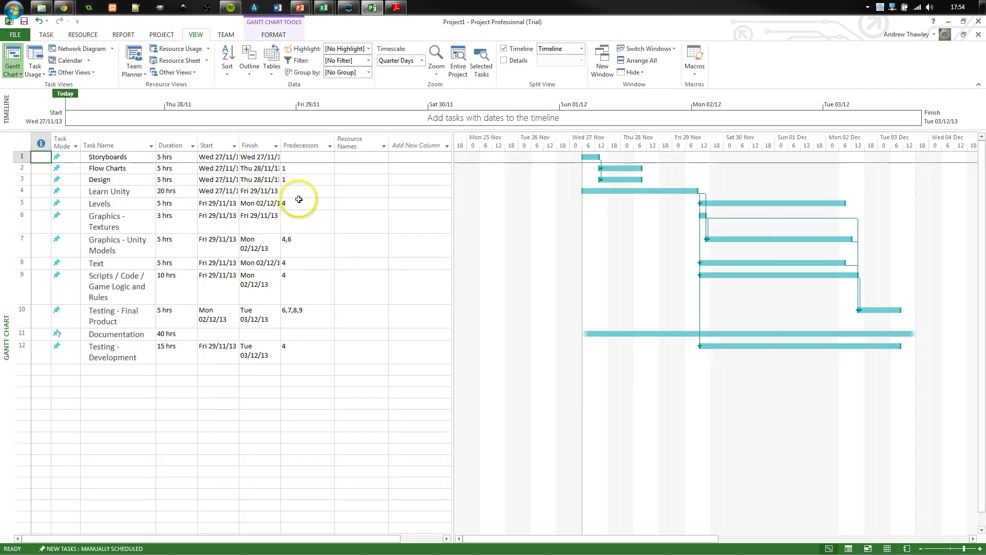
Assign the new resource to Storyboards, Flow Charts and Design in Resource Names.
{"action": "left_click", "coordinate": [364, 157]}
{"action": "left_click", "coordinate": [383, 157]}
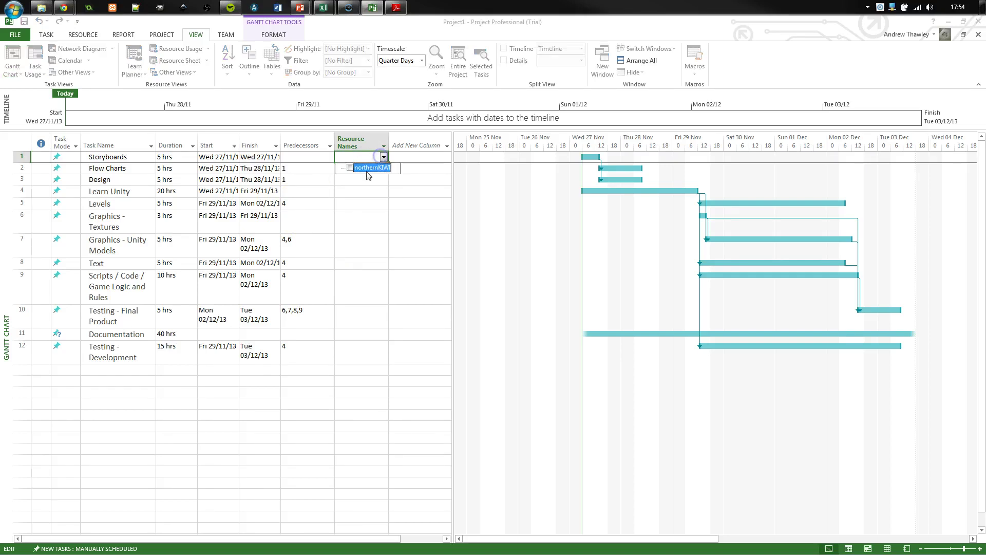
{"action": "left_click", "coordinate": [349, 167]}
{"action": "key", "text": "Return"}
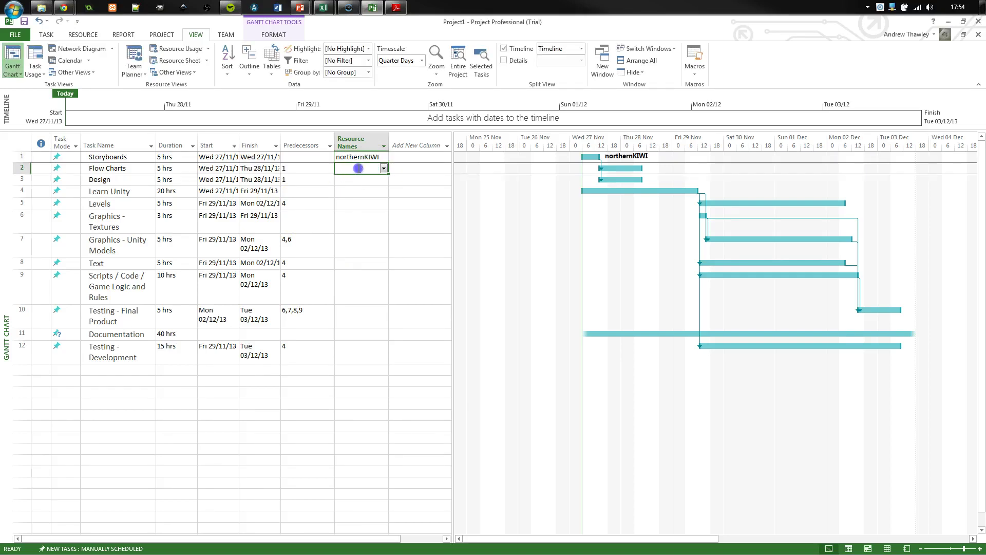
{"action": "left_click", "coordinate": [383, 168]}
{"action": "key", "text": "Return"}
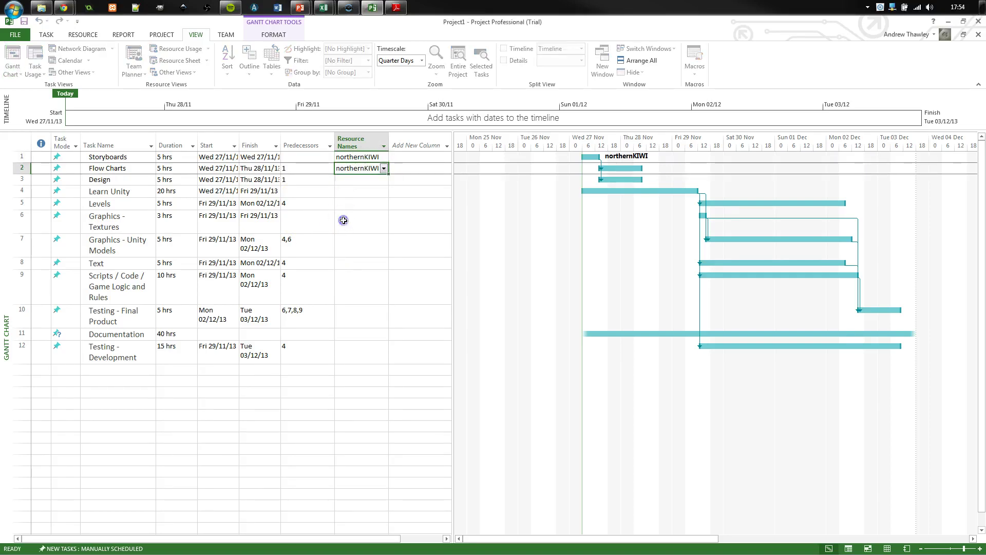
{"action": "left_click", "coordinate": [361, 175]}
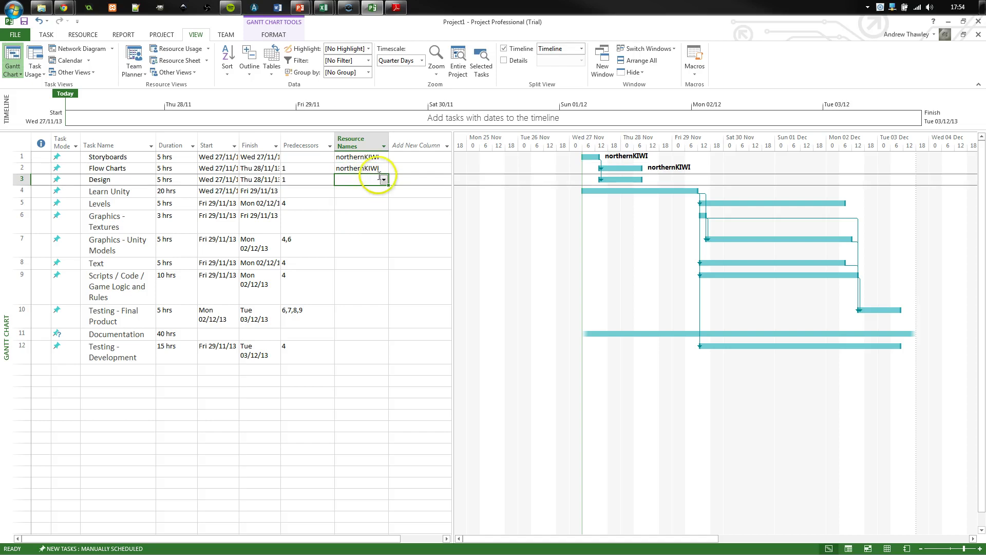
{"action": "left_click", "coordinate": [385, 178]}
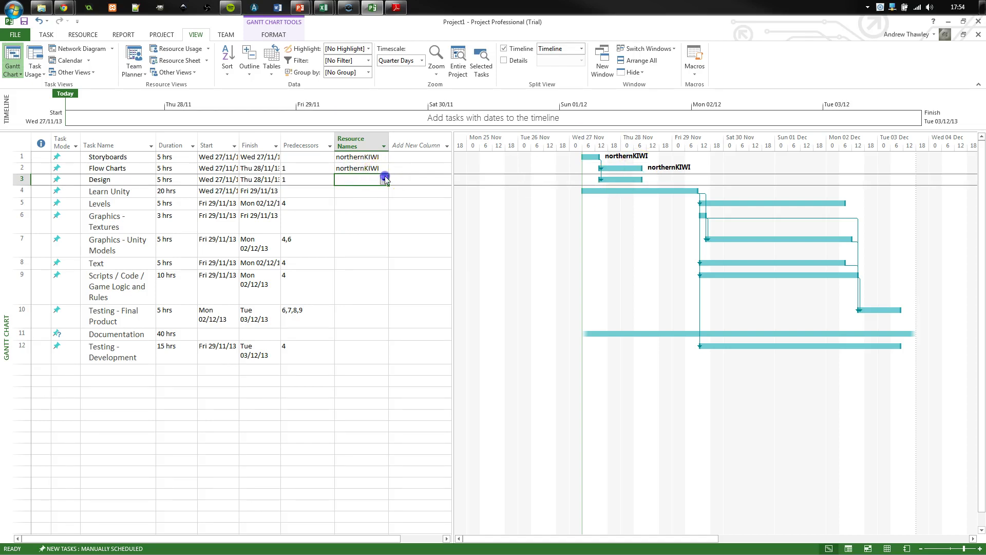
{"action": "key", "text": "Return"}
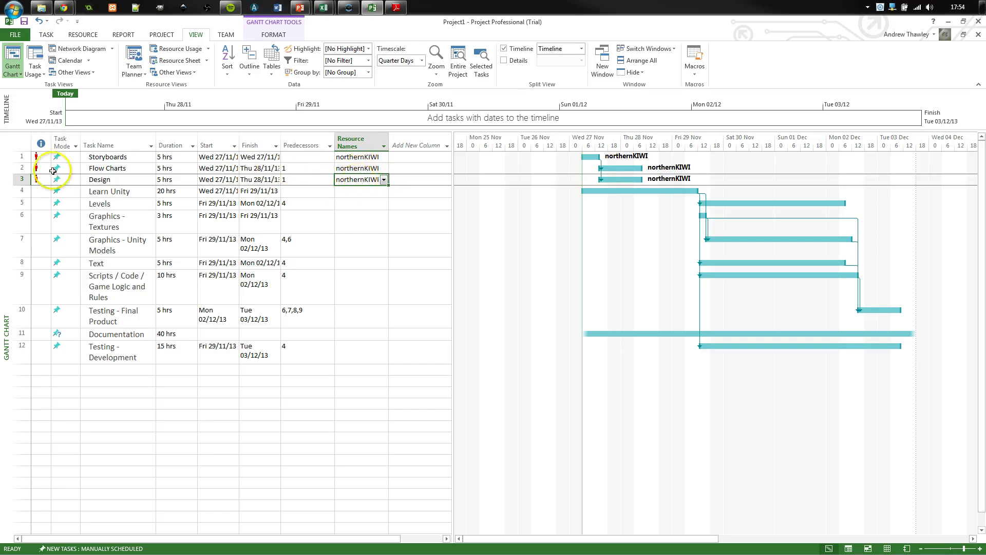
Reschedule Design to the resource's next available date, Thu 28/11/13, after Flow Charts.
{"action": "right_click", "coordinate": [38, 178]}
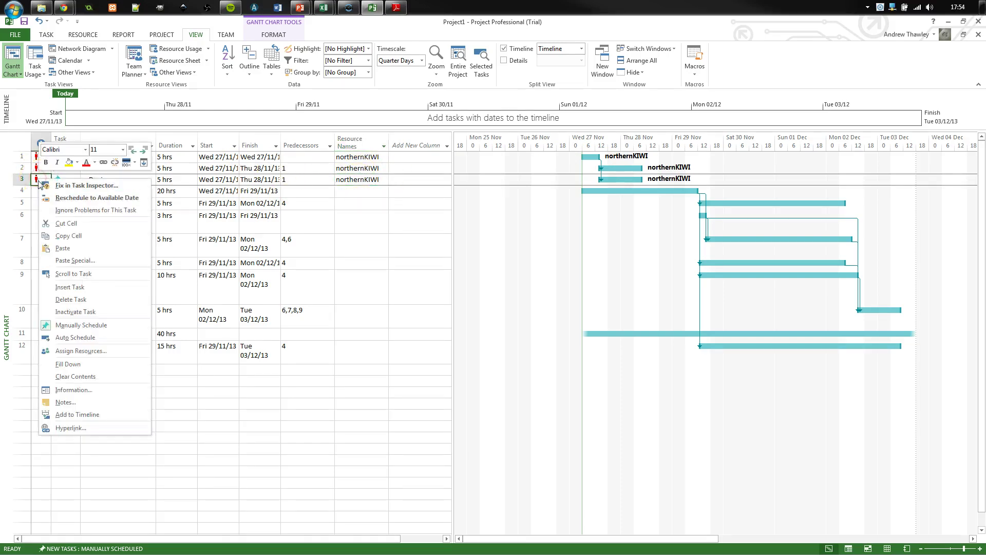
{"action": "left_click", "coordinate": [78, 199]}
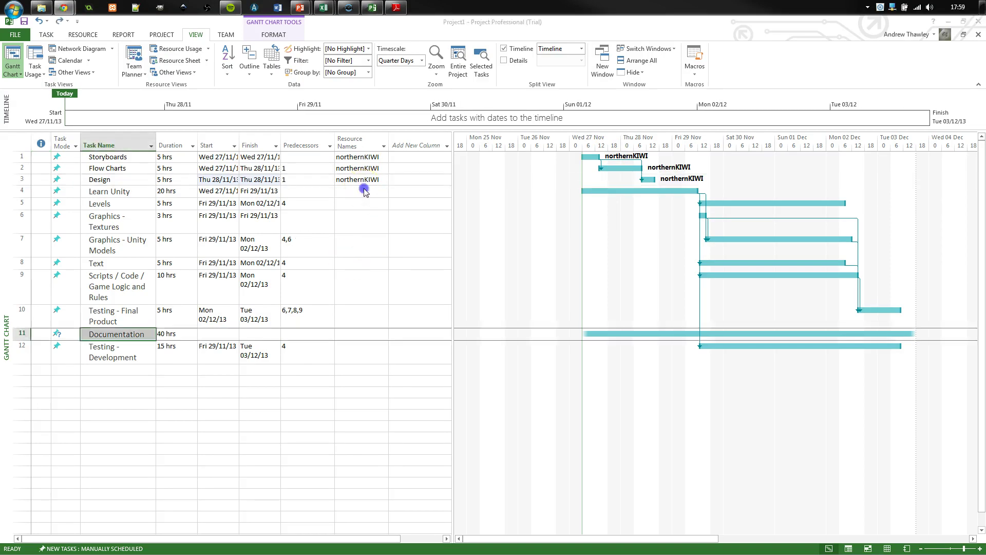
Assign the resource to Learn Unity from the dropdown, then autocomplete it onto the following tasks.
{"action": "left_click", "coordinate": [367, 196]}
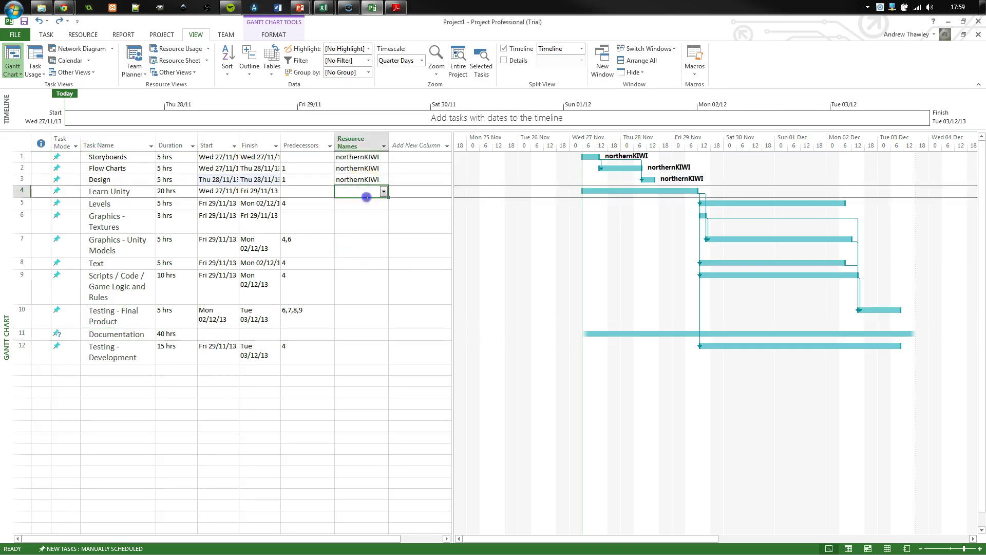
{"action": "left_click", "coordinate": [383, 192]}
{"action": "left_click", "coordinate": [377, 201]}
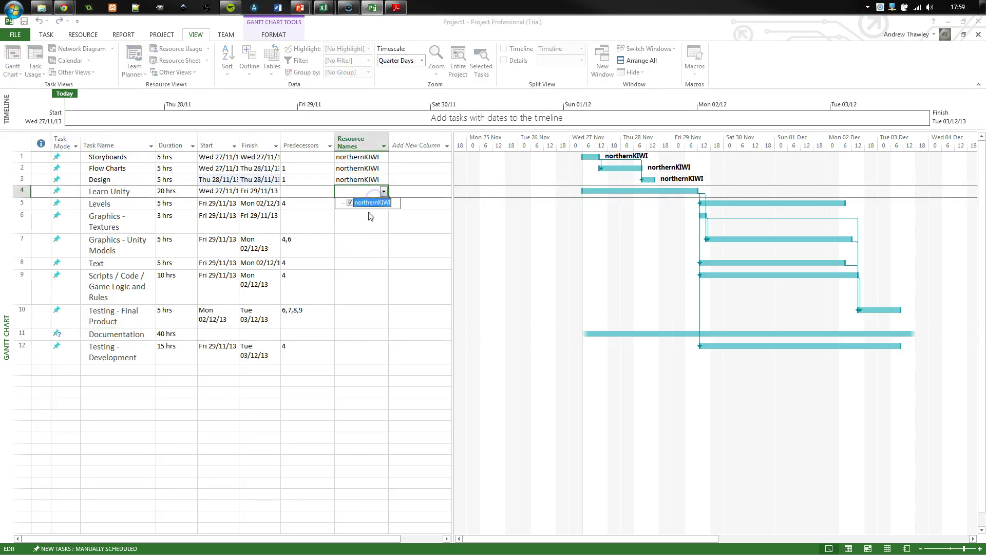
{"action": "left_click", "coordinate": [365, 209]}
{"action": "key", "text": "n"}
{"action": "key", "text": "Return"}
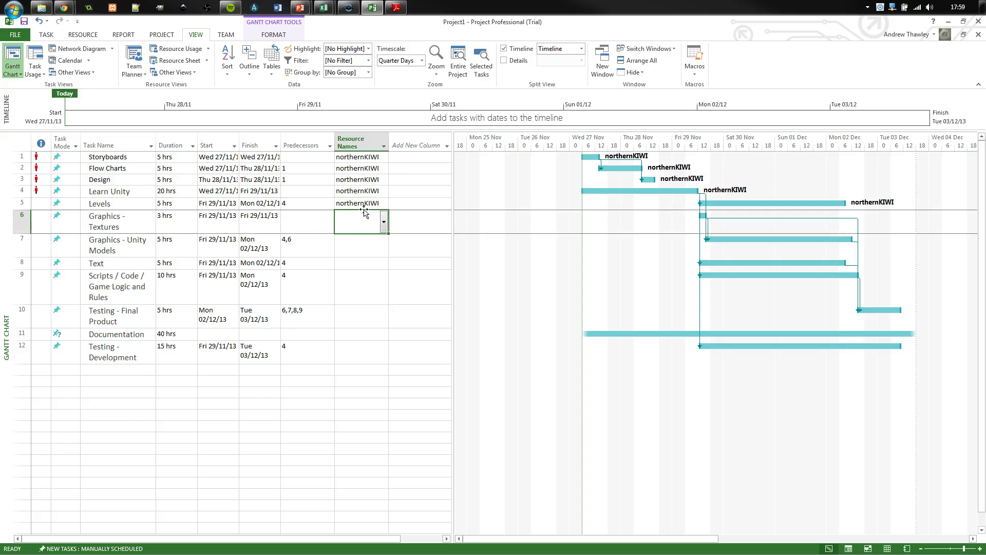
{"action": "key", "text": "n"}
{"action": "key", "text": "Return"}
{"action": "key", "text": "n"}
{"action": "key", "text": "Return"}
{"action": "key", "text": "n"}
{"action": "key", "text": "Return"}
{"action": "key", "text": "n"}
{"action": "key", "text": "Return"}
{"action": "key", "text": "n"}
{"action": "key", "text": "Return"}
{"action": "key", "text": "n"}
{"action": "key", "text": "Return"}
{"action": "key", "text": "n"}
{"action": "key", "text": "Return"}
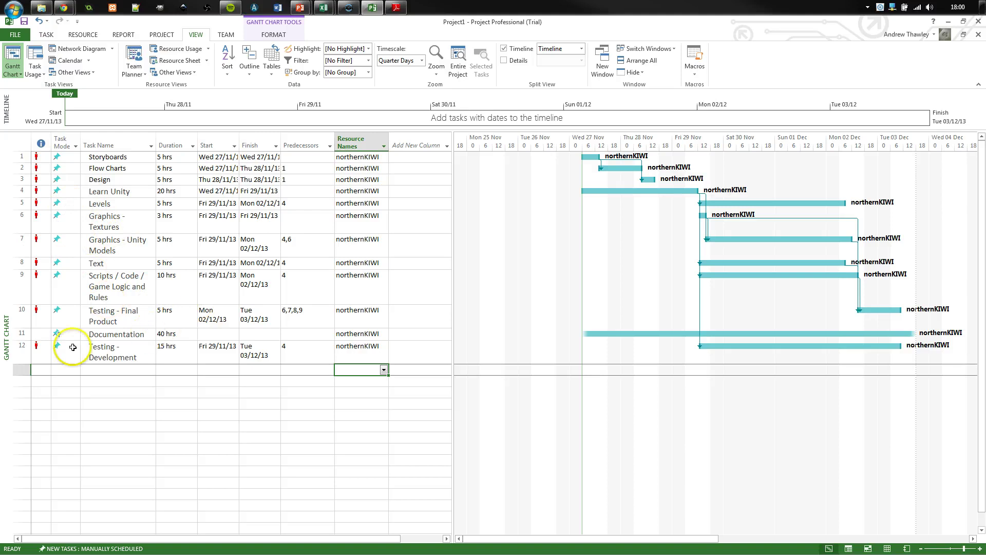
{"action": "left_click", "coordinate": [232, 334]}
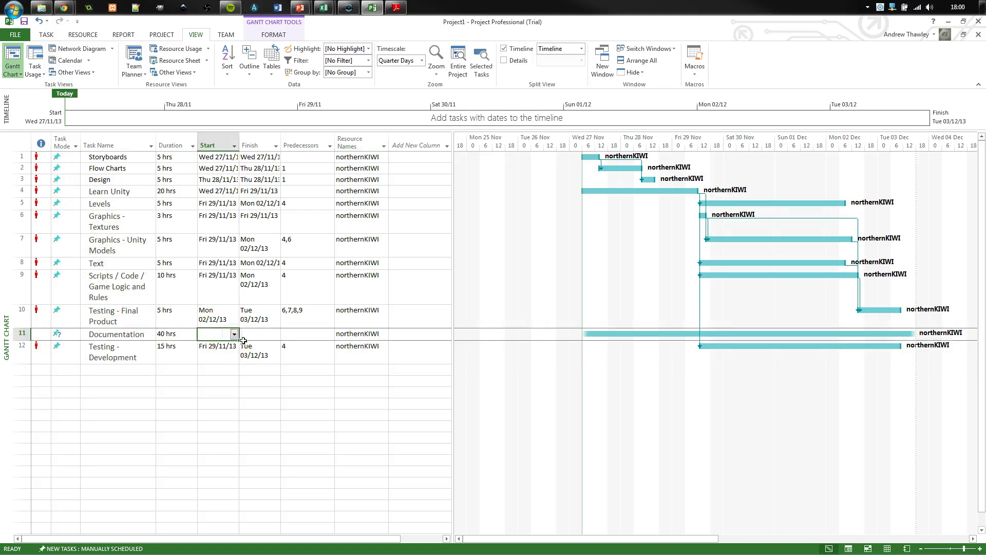
{"action": "left_click", "coordinate": [235, 334]}
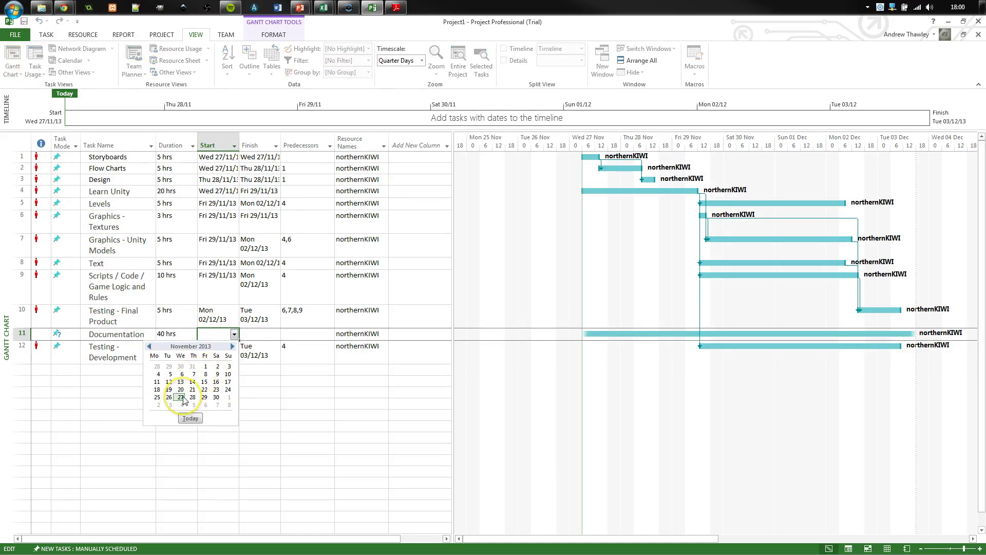
{"action": "left_click", "coordinate": [354, 374]}
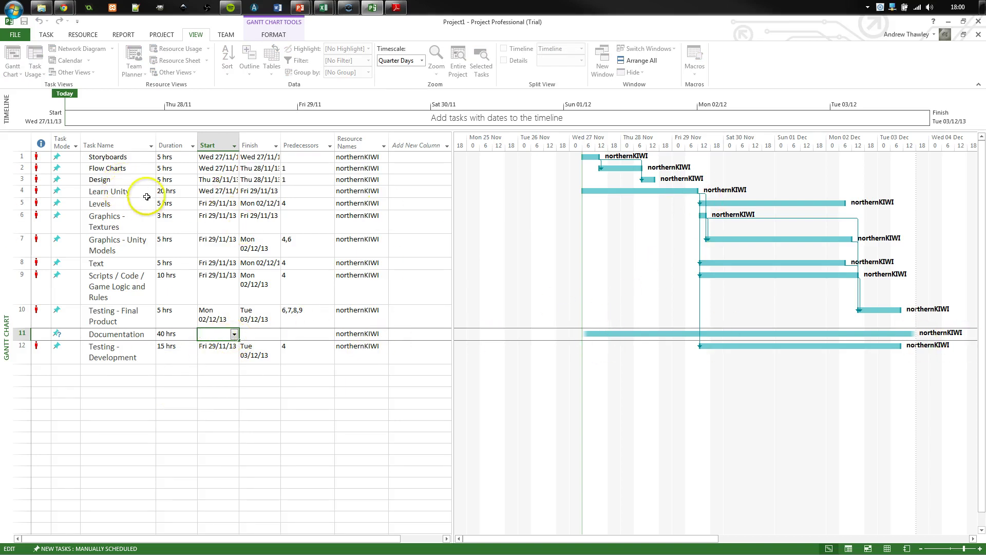
{"action": "left_click", "coordinate": [175, 191]}
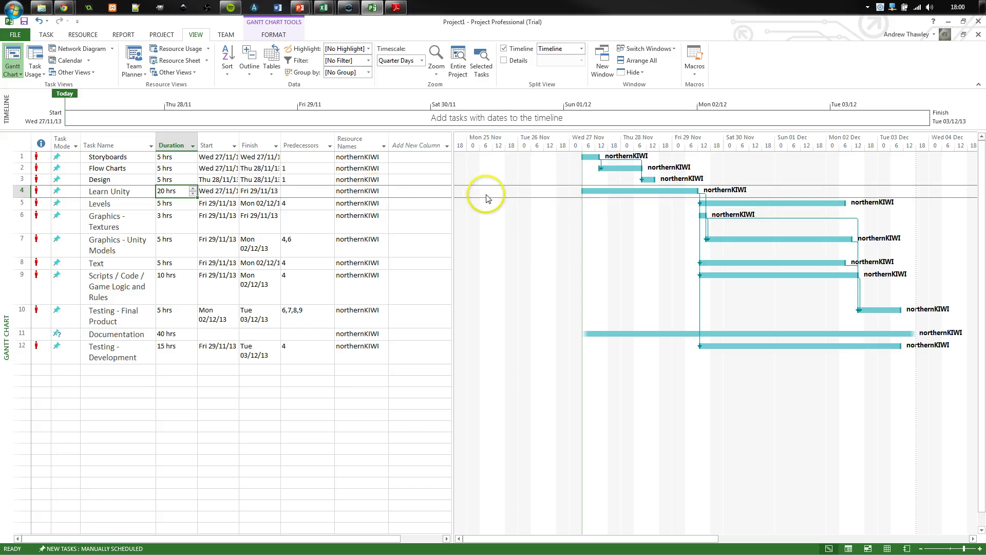
{"action": "left_click", "coordinate": [414, 191]}
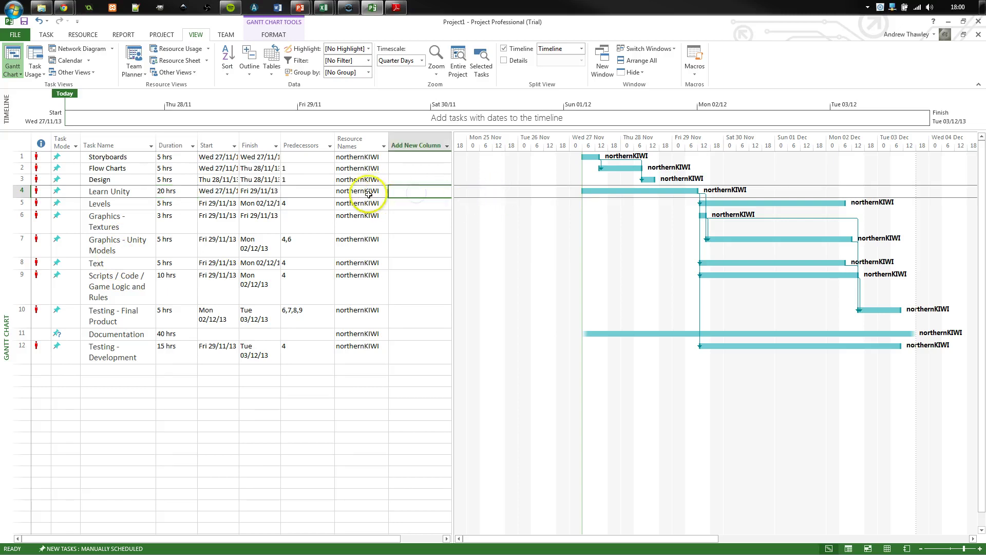
{"action": "left_click", "coordinate": [365, 191]}
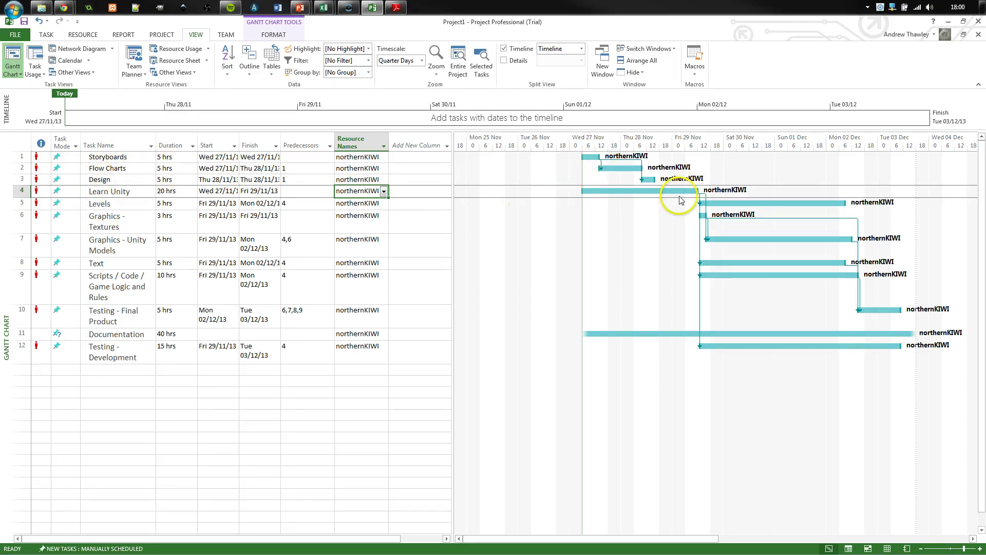
{"action": "right_click", "coordinate": [37, 191]}
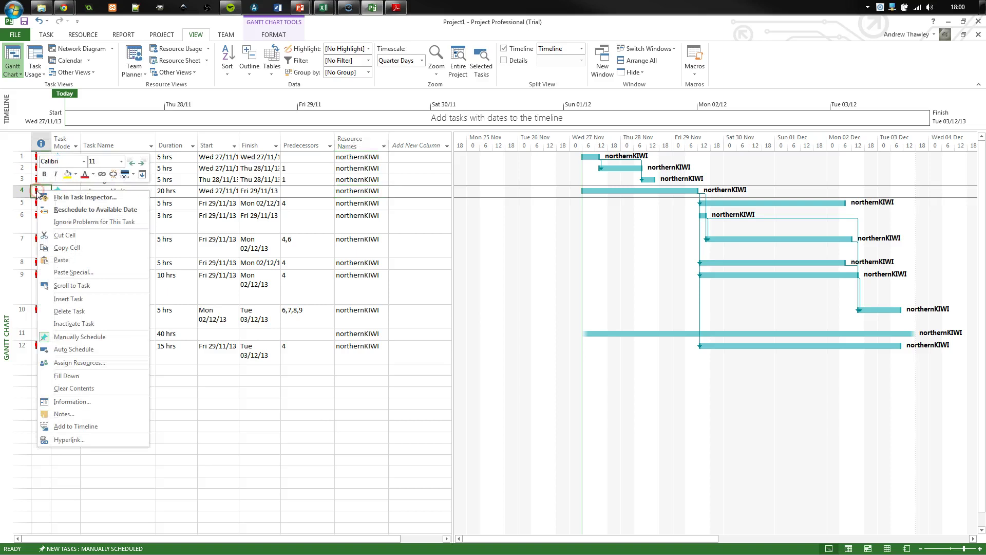
{"action": "left_click", "coordinate": [61, 209]}
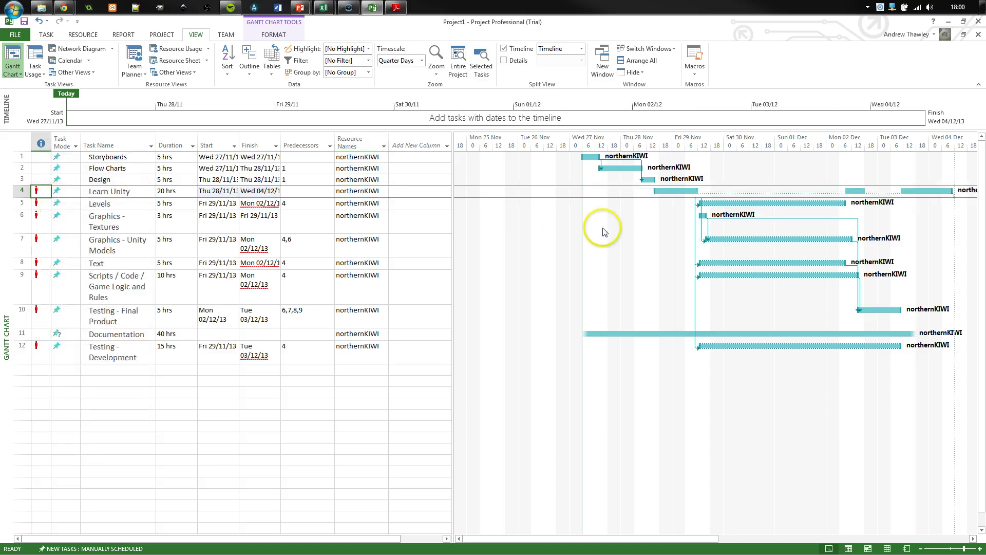
{"action": "key", "text": "ctrl+z"}
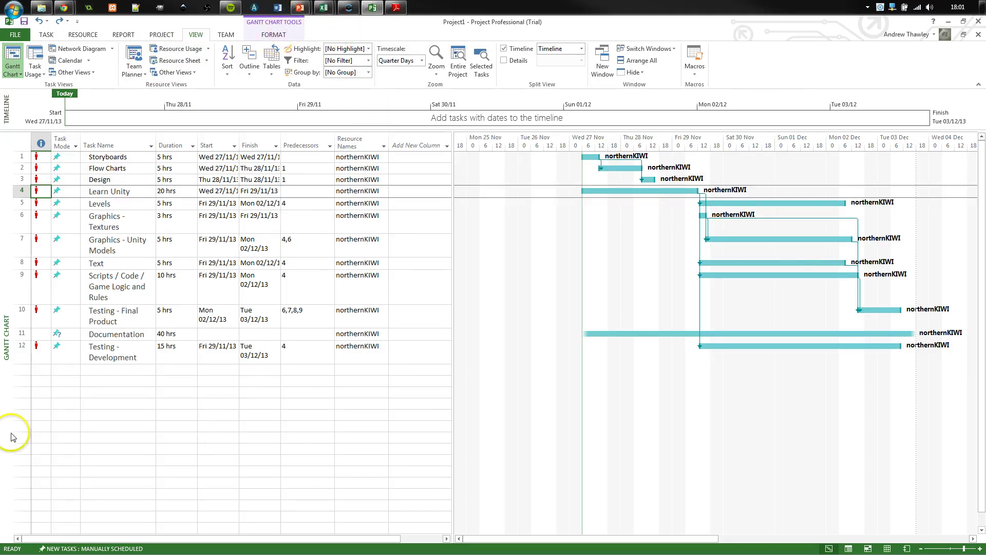
Add a new task named 'Hand over' in row 13.
{"action": "left_click", "coordinate": [98, 368]}
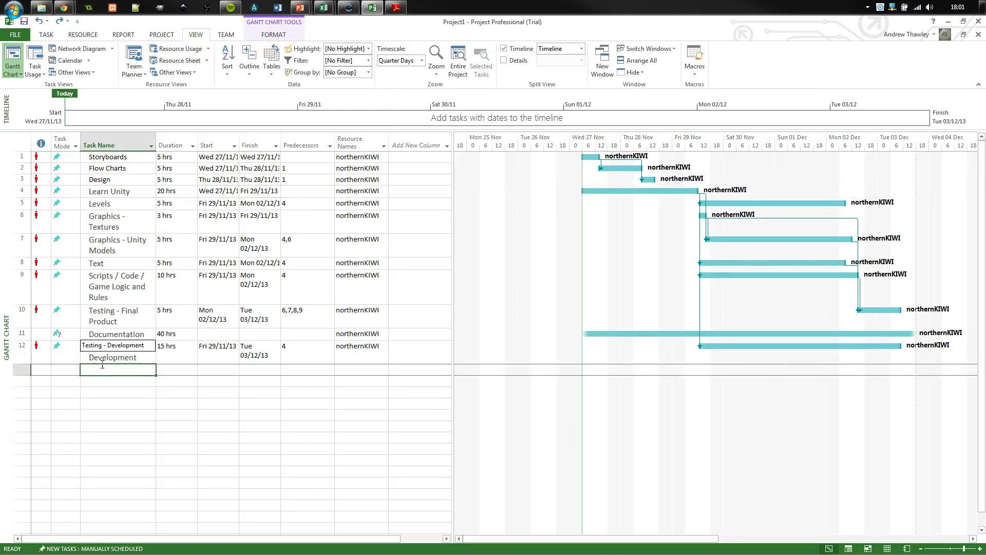
{"action": "type", "text": "Hand over"}
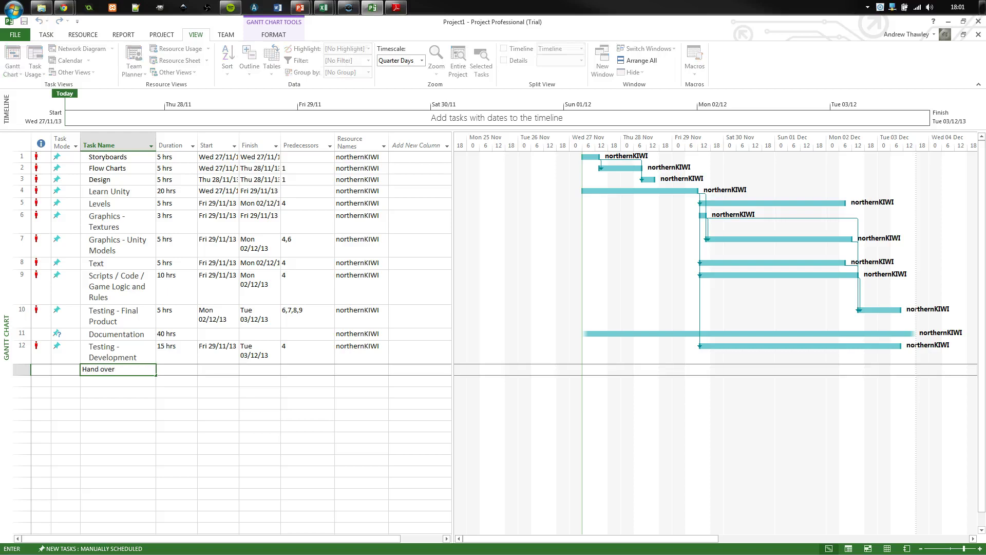
{"action": "key", "text": "Left"}
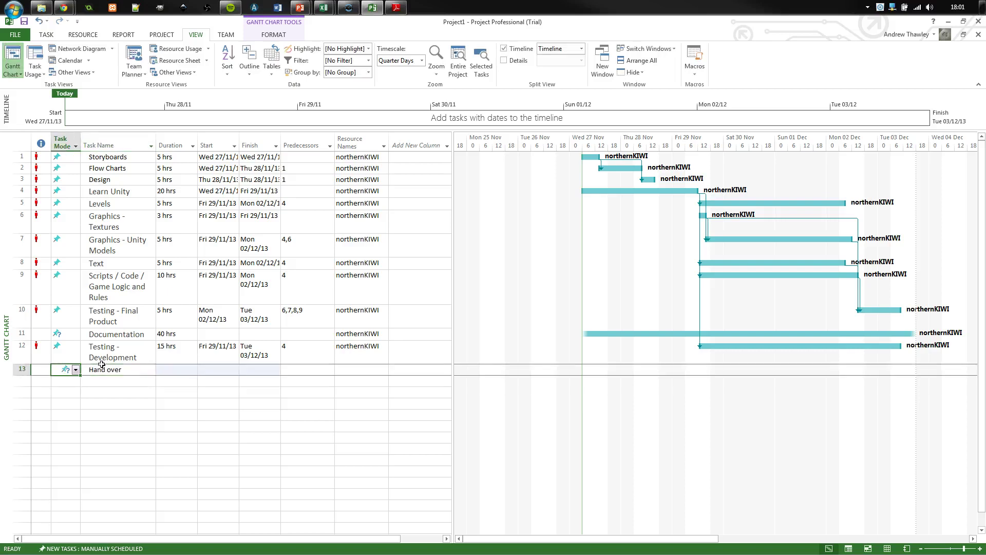
{"action": "left_click", "coordinate": [110, 365]}
{"action": "right_click", "coordinate": [117, 369]}
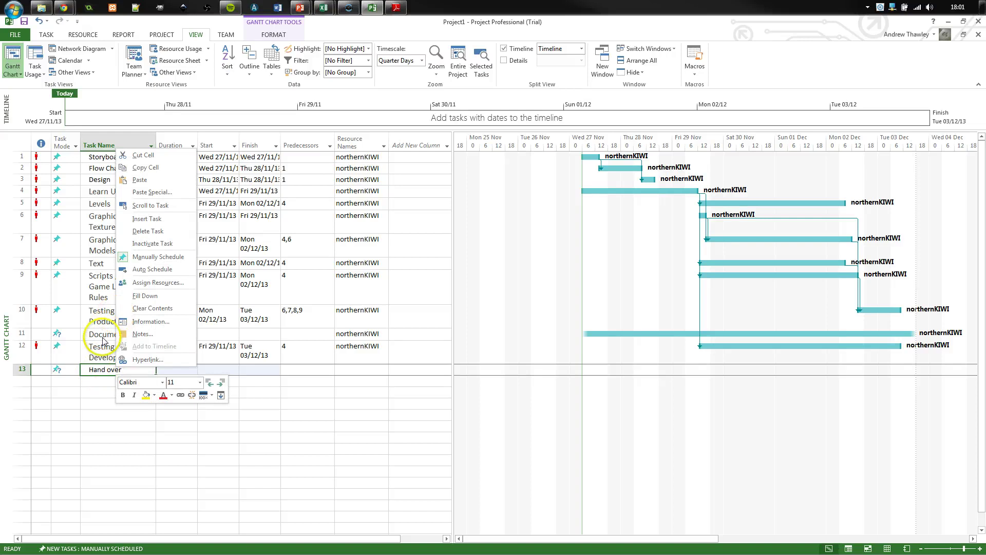
{"action": "left_click", "coordinate": [98, 369]}
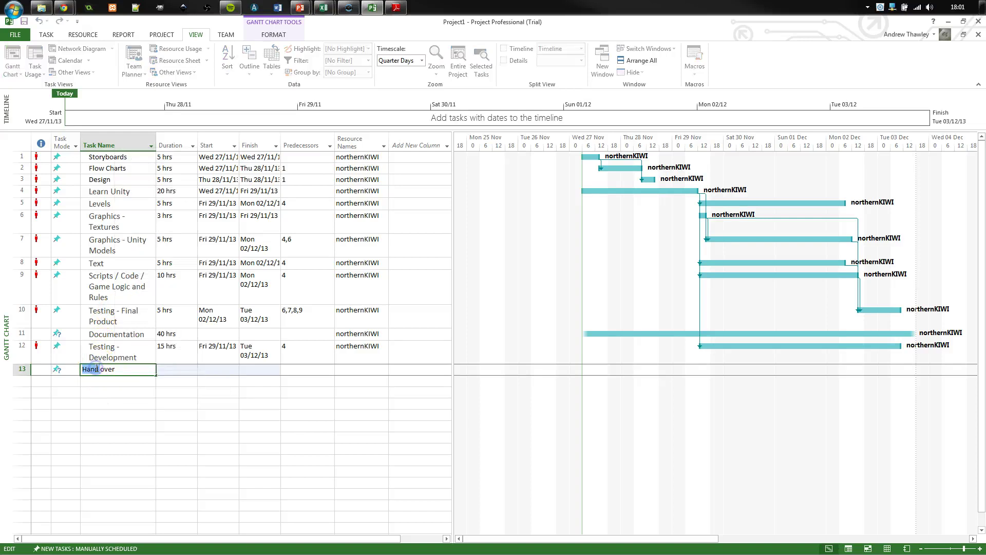
{"action": "key", "text": "Return"}
Make Testing - Final Product the predecessor of Hand over in its task information.
{"action": "double_click", "coordinate": [123, 367]}
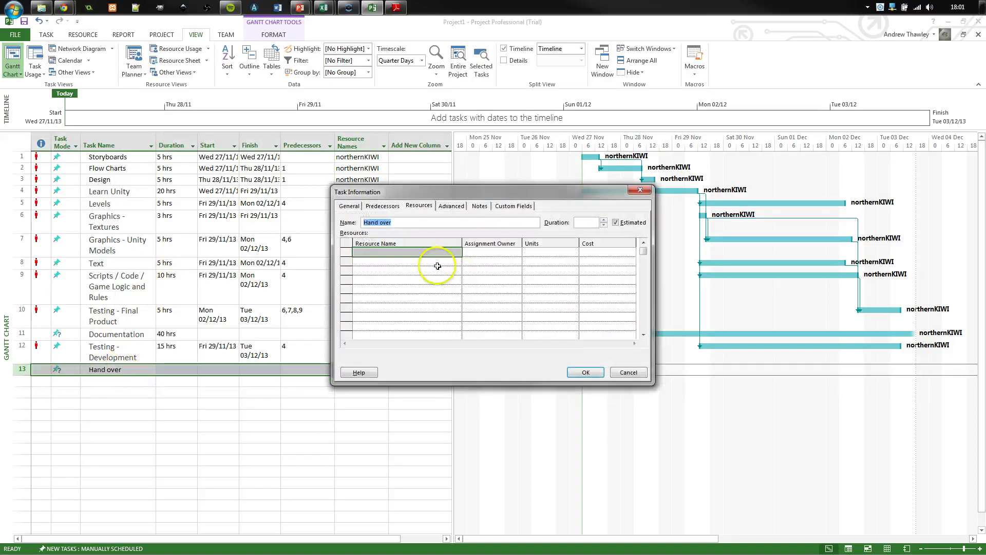
{"action": "left_click", "coordinate": [348, 205]}
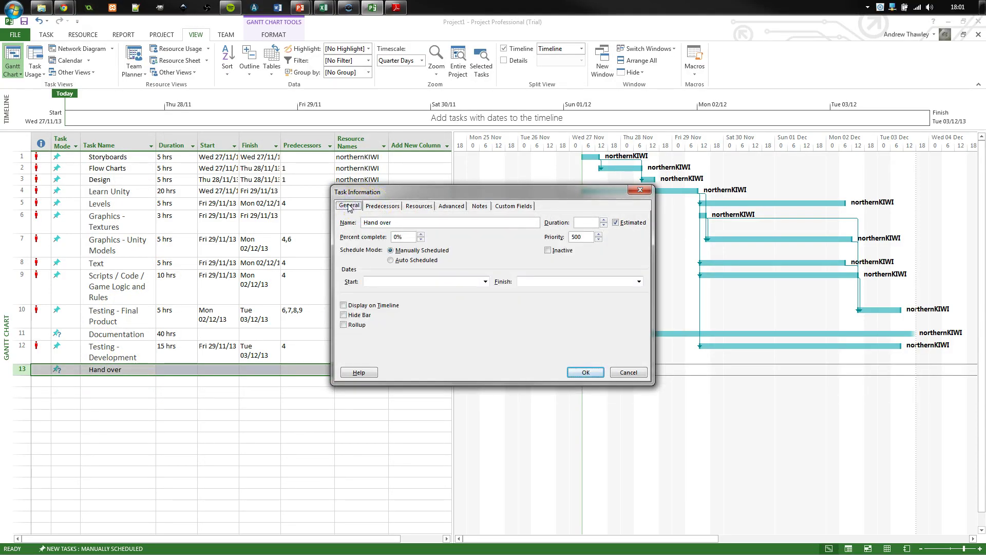
{"action": "left_click", "coordinate": [366, 206]}
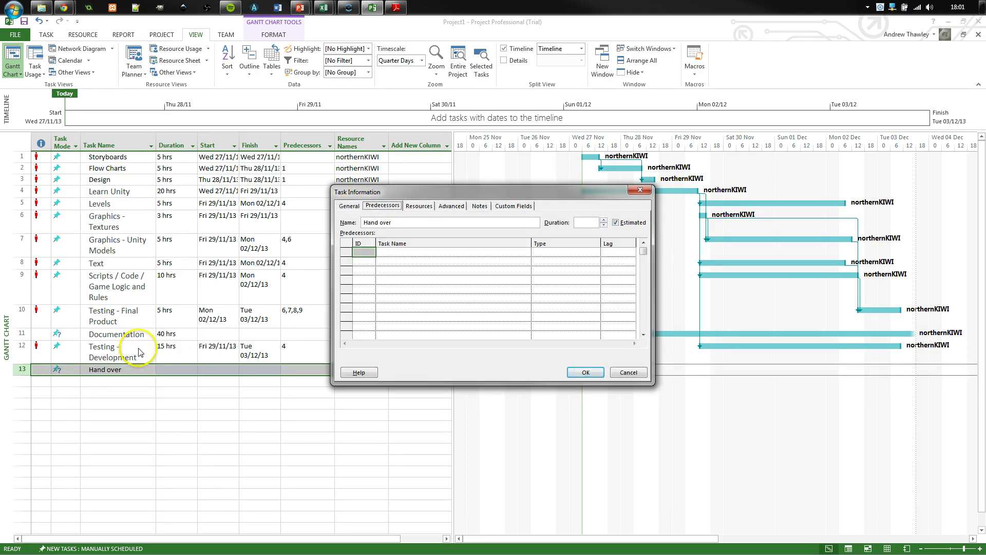
{"action": "left_click", "coordinate": [392, 252]}
{"action": "left_click", "coordinate": [525, 252]}
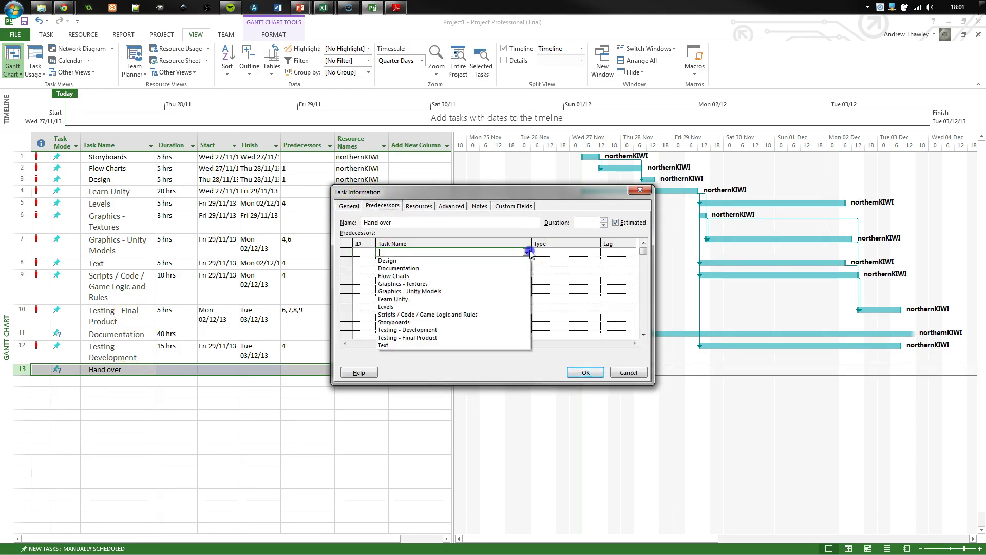
{"action": "left_click", "coordinate": [418, 337]}
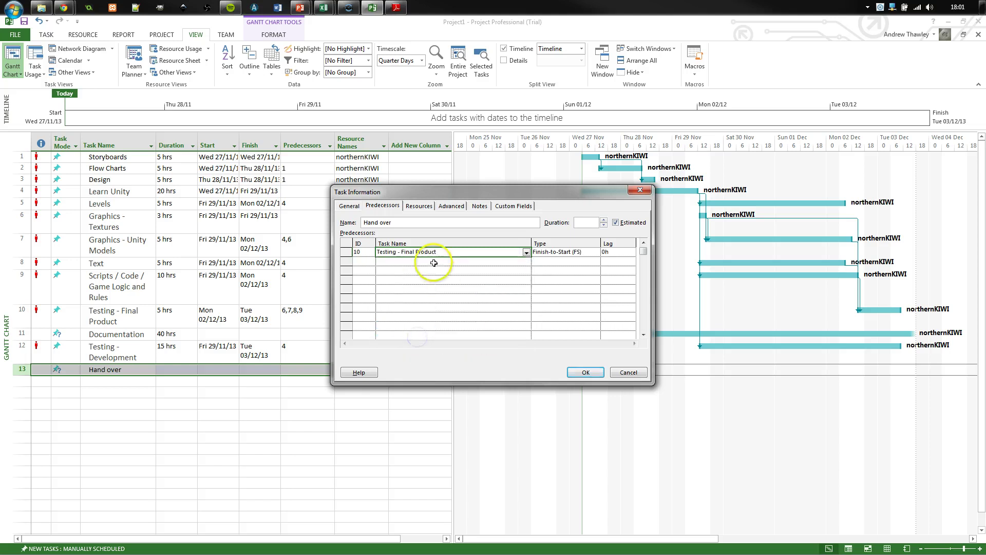
{"action": "left_click", "coordinate": [348, 206]}
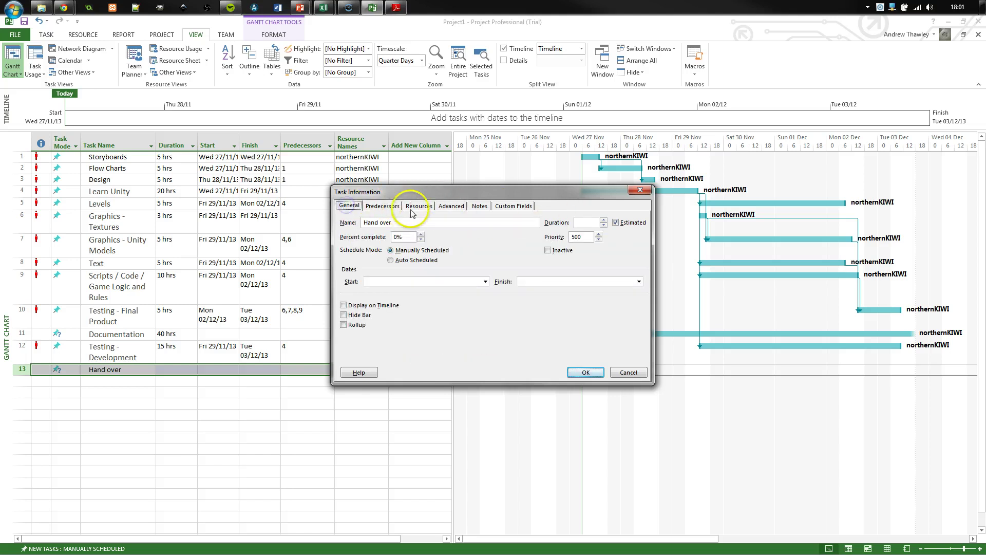
Mark Hand over as a milestone in the Advanced task options.
{"action": "left_click", "coordinate": [496, 206]}
{"action": "left_click", "coordinate": [481, 207]}
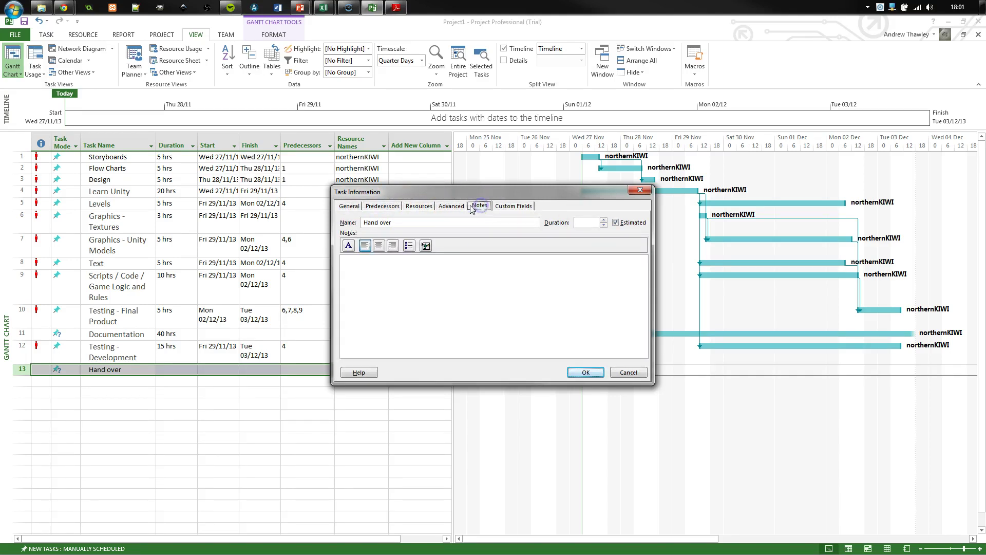
{"action": "left_click", "coordinate": [465, 206]}
{"action": "left_click", "coordinate": [438, 237]}
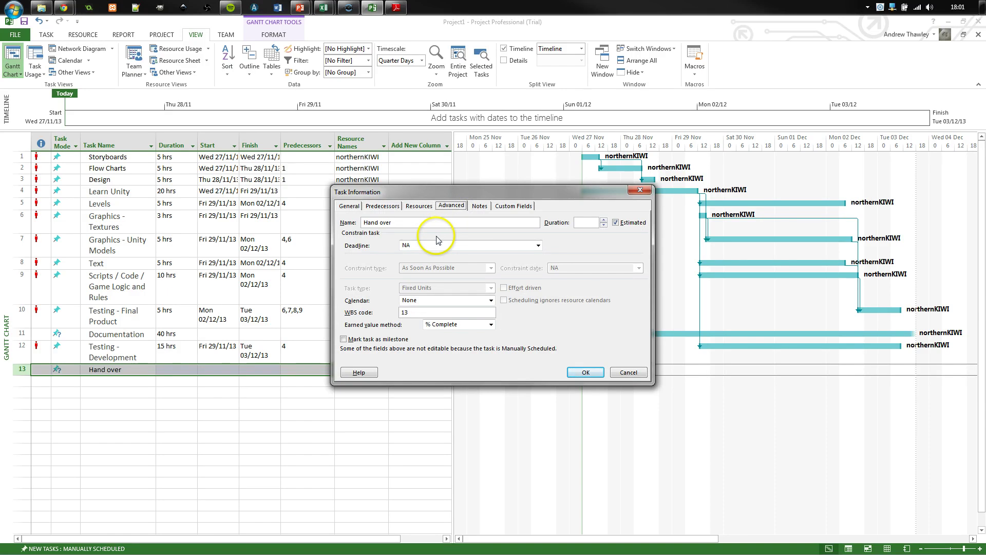
{"action": "left_click", "coordinate": [425, 206]}
{"action": "left_click", "coordinate": [395, 206]}
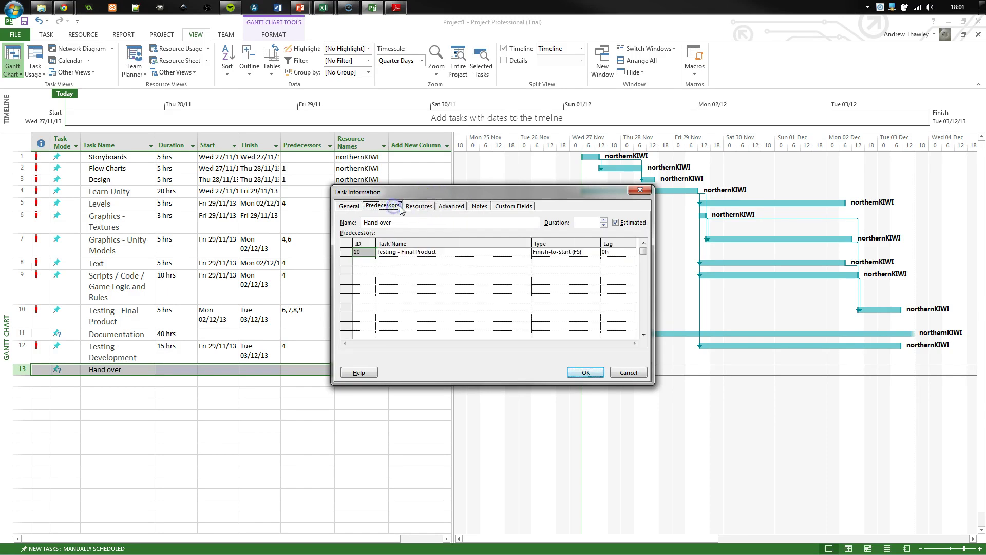
{"action": "left_click", "coordinate": [418, 206]}
{"action": "left_click", "coordinate": [452, 206]}
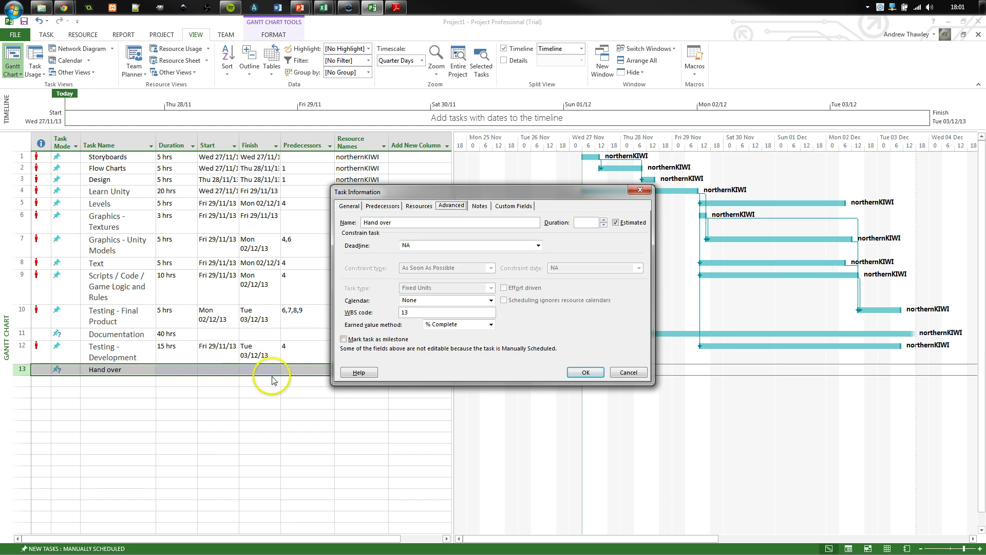
{"action": "left_click", "coordinate": [343, 339]}
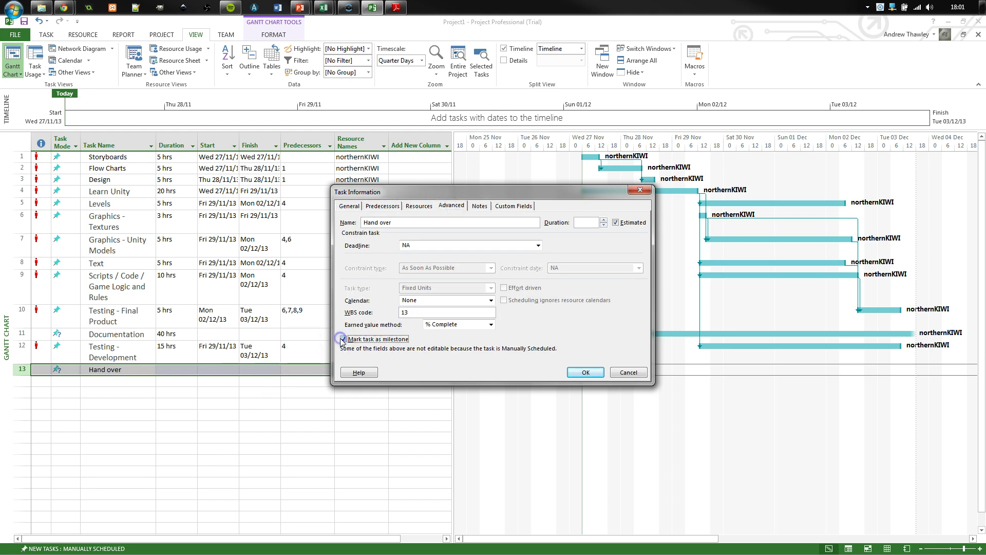
Apply the milestone settings and give Hand over a duration of 5 hrs.
{"action": "left_click", "coordinate": [583, 371]}
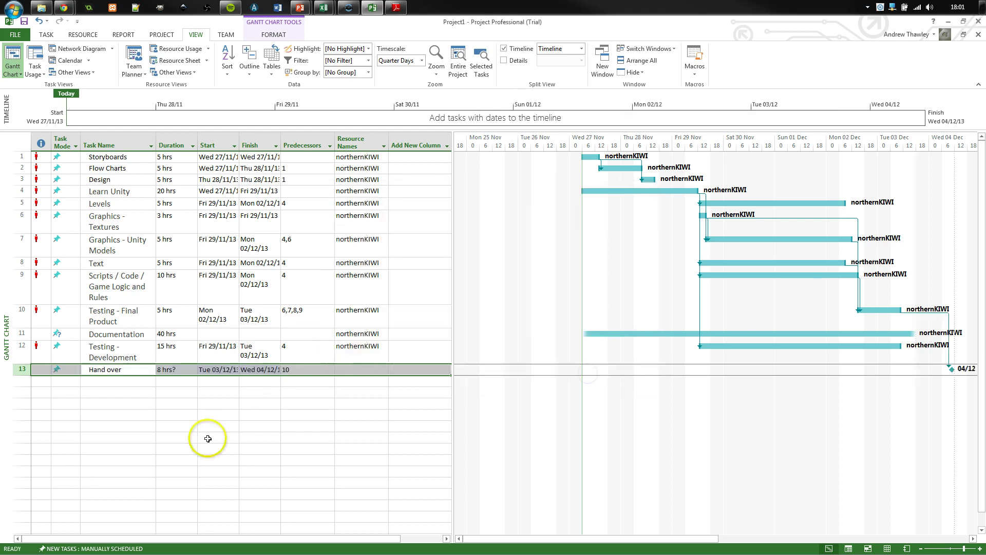
{"action": "left_click", "coordinate": [175, 372]}
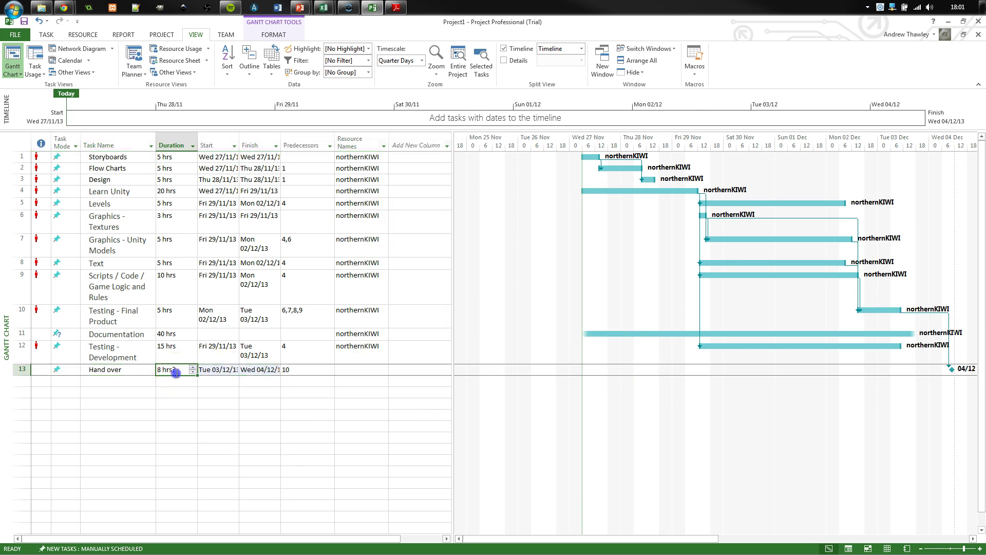
{"action": "double_click", "coordinate": [157, 370]}
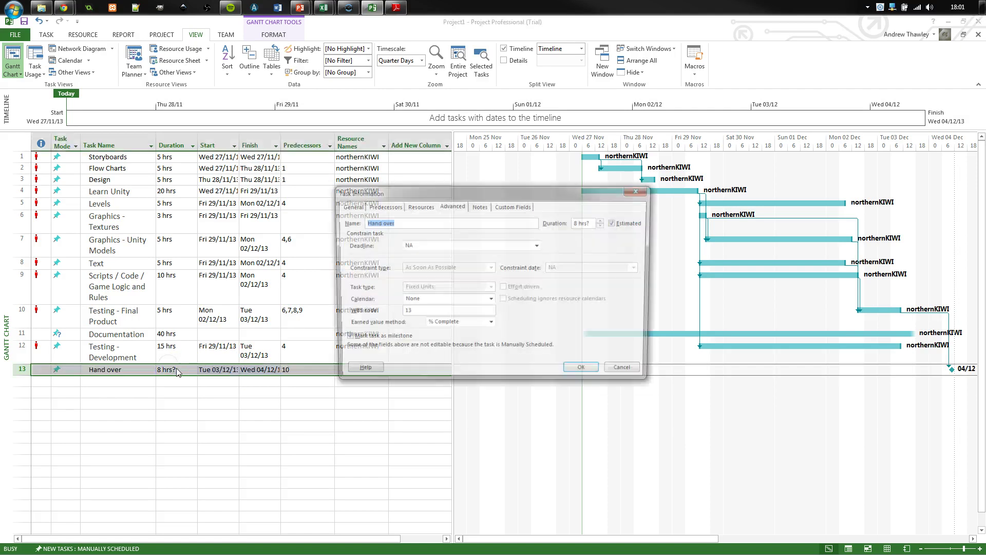
{"action": "key", "text": "Escape"}
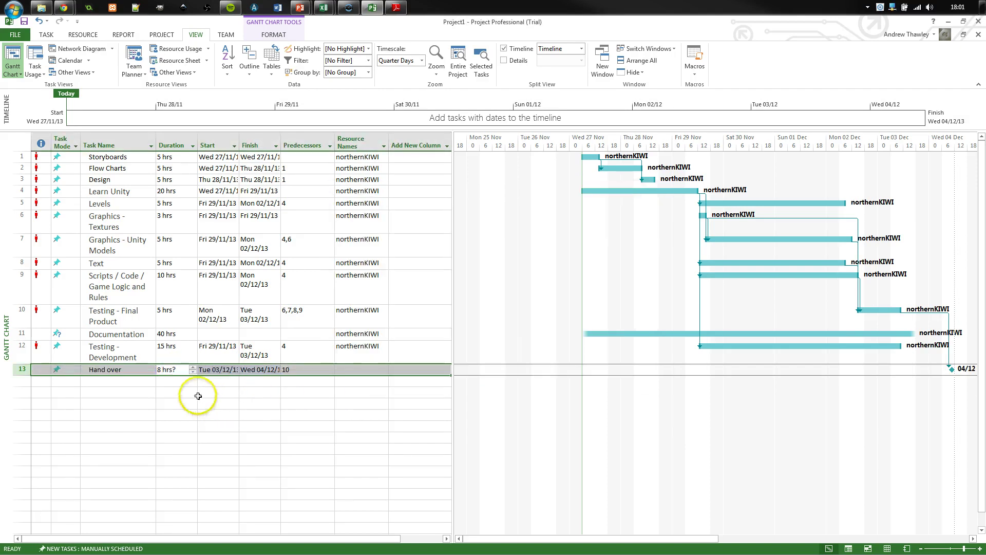
{"action": "left_click", "coordinate": [173, 369]}
{"action": "type", "text": "5"}
{"action": "left_click", "coordinate": [159, 402]}
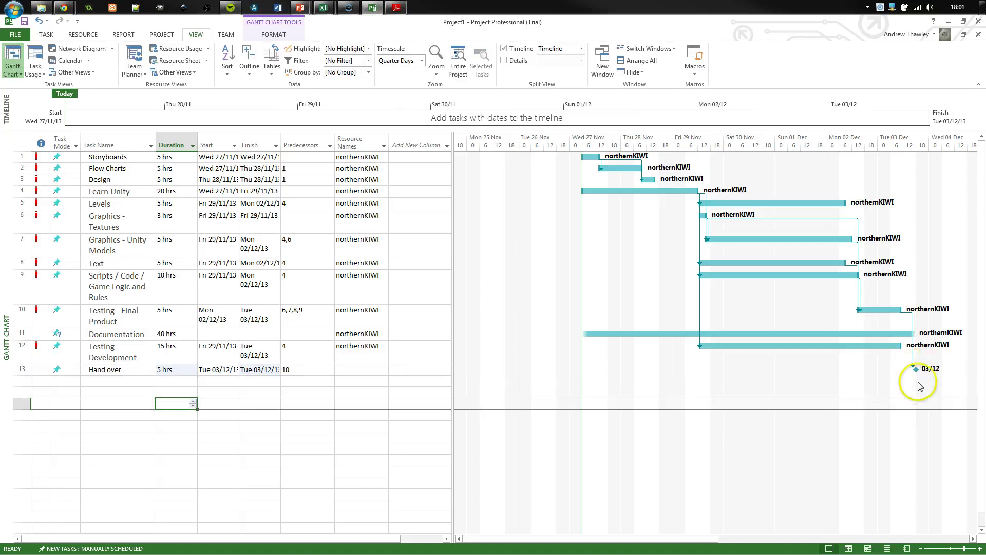
{"action": "left_click", "coordinate": [83, 381]}
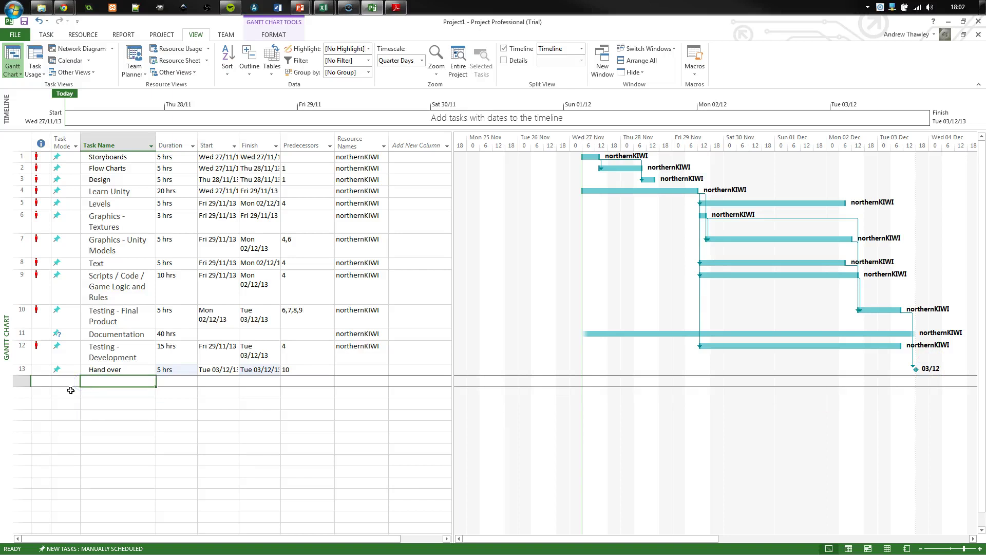